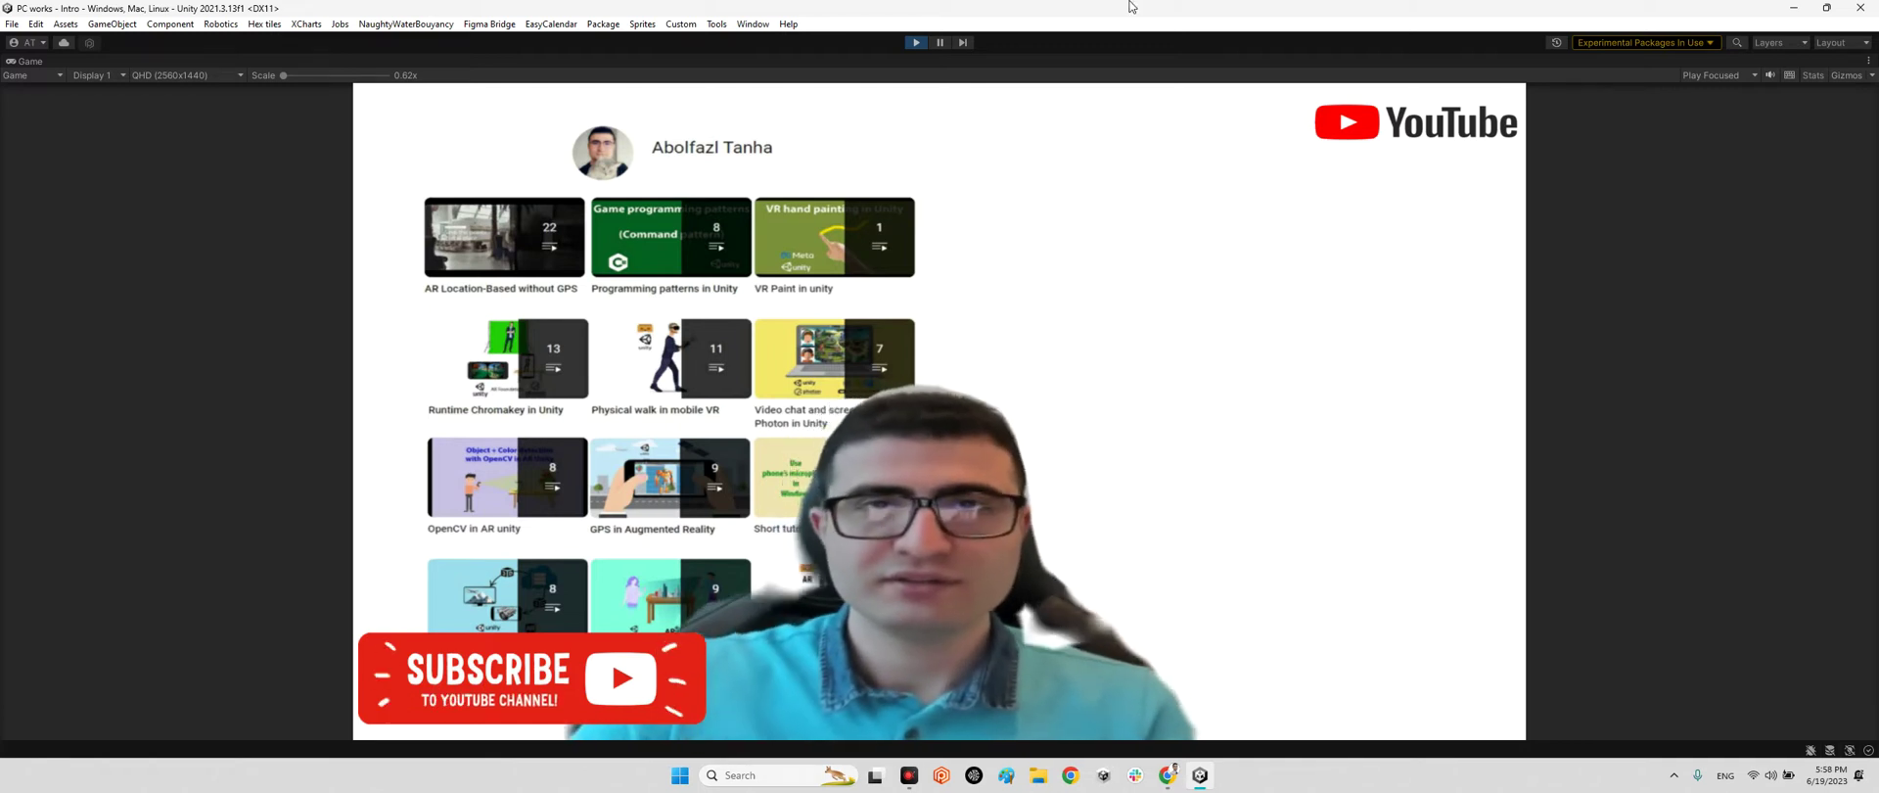
Stop the channel intro scene from playing in Unity
{"action": "left_click", "coordinate": [910, 42]}
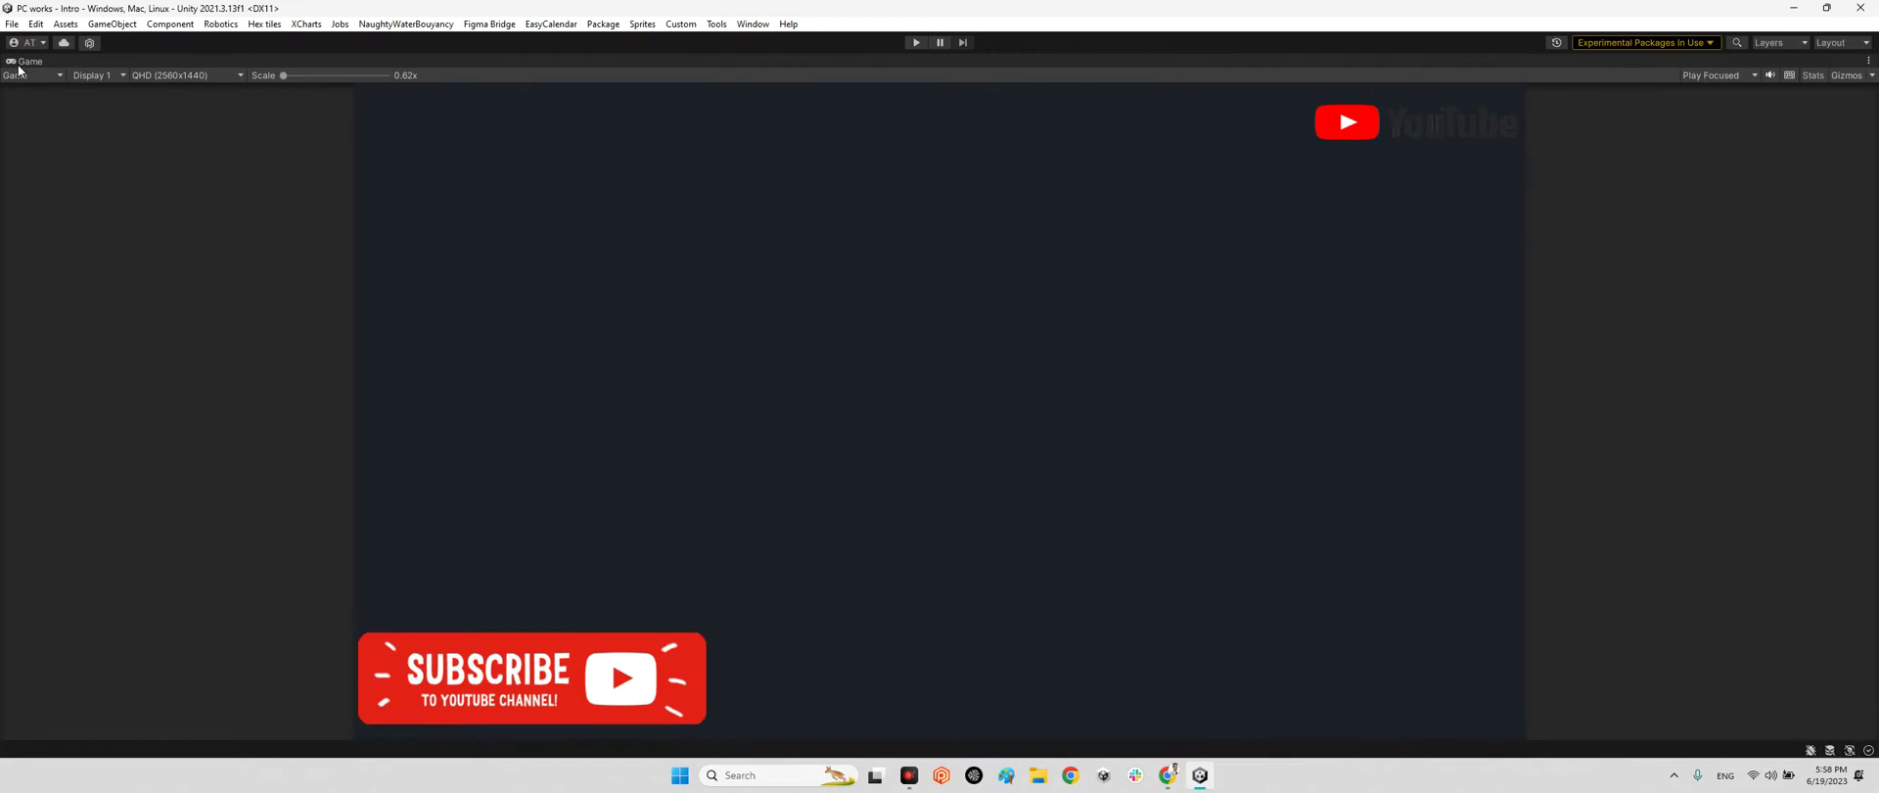
Browse the wave-harmonic/crest GitHub repo, check its Code download options, and open the crest folder
{"action": "key", "text": "alt+Tab"}
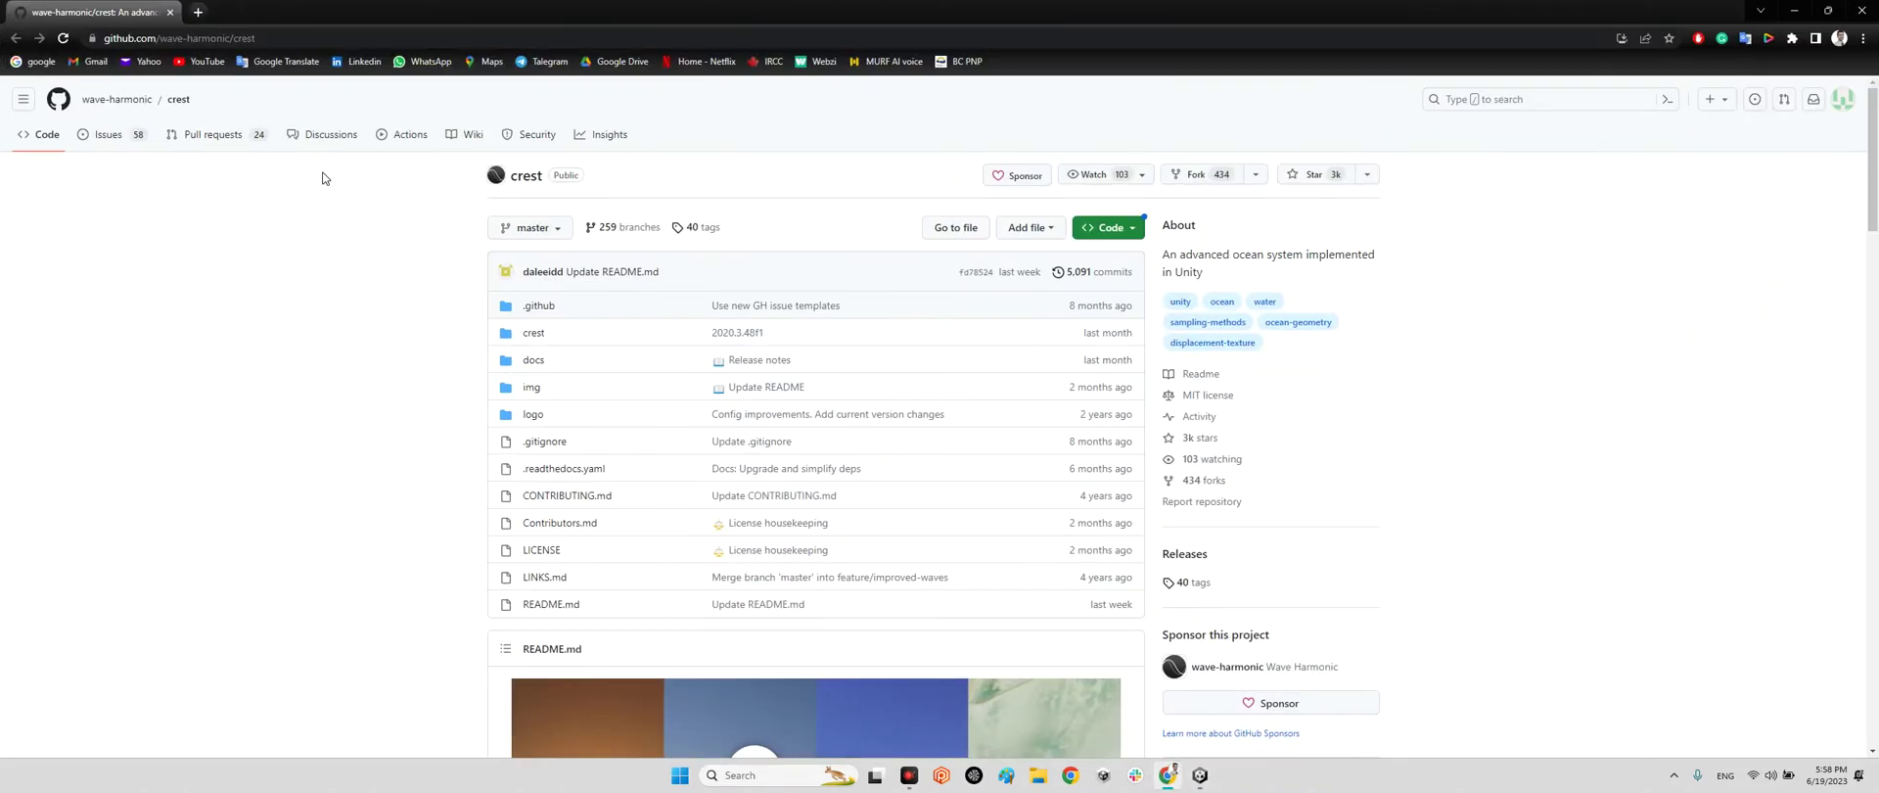
{"action": "mouse_move", "coordinate": [115, 98]}
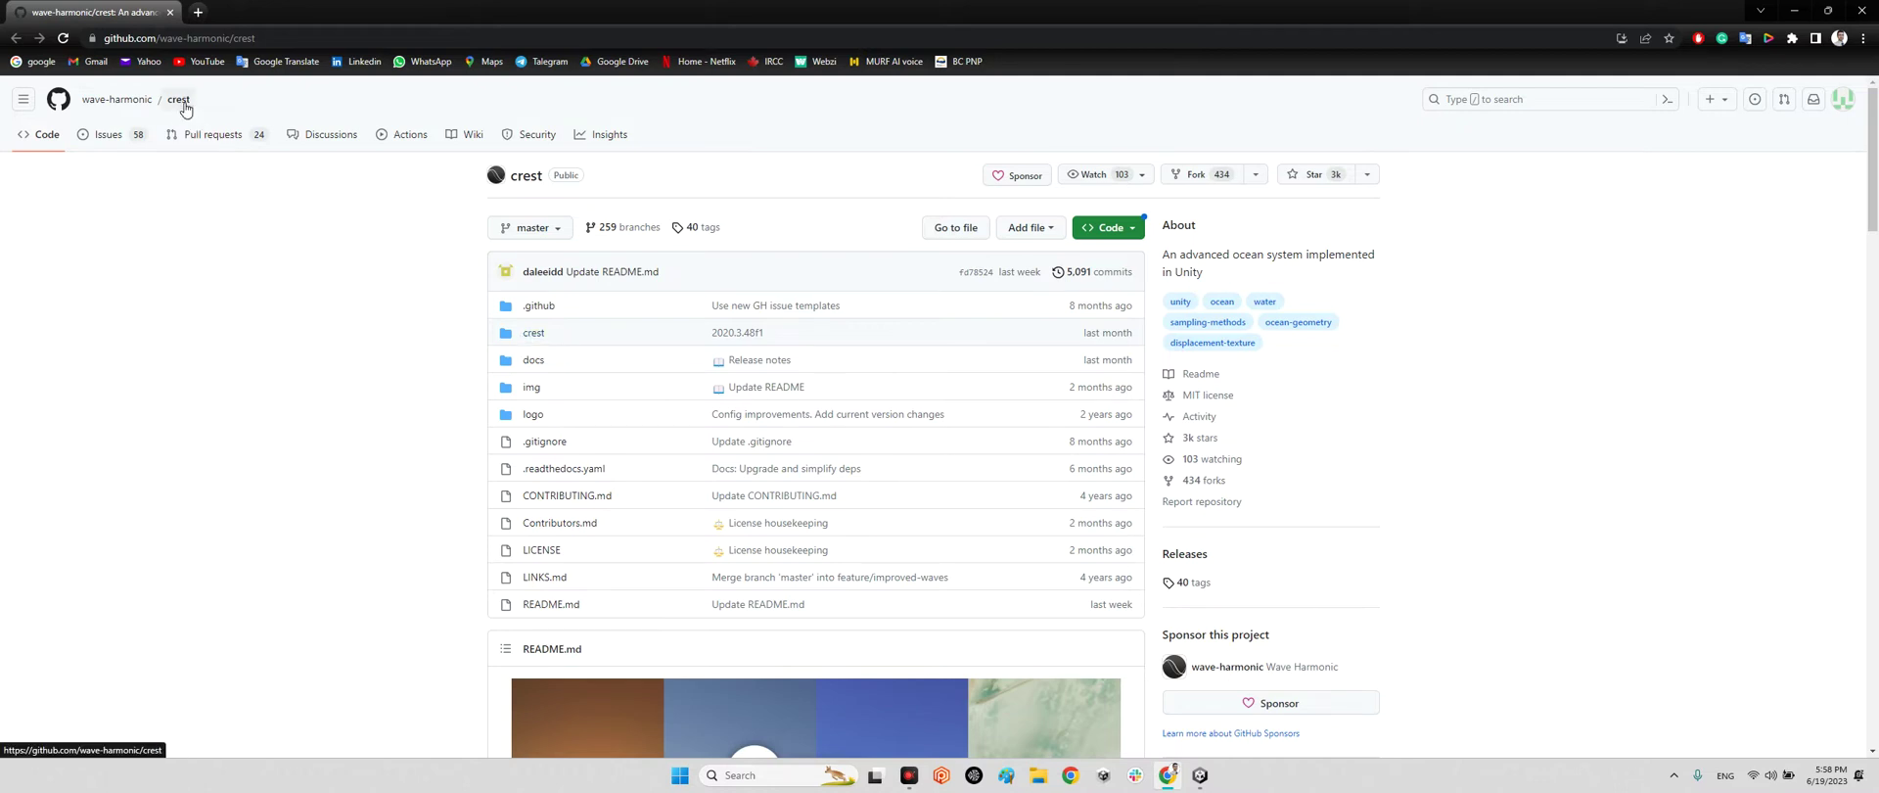
{"action": "left_click", "coordinate": [267, 39]}
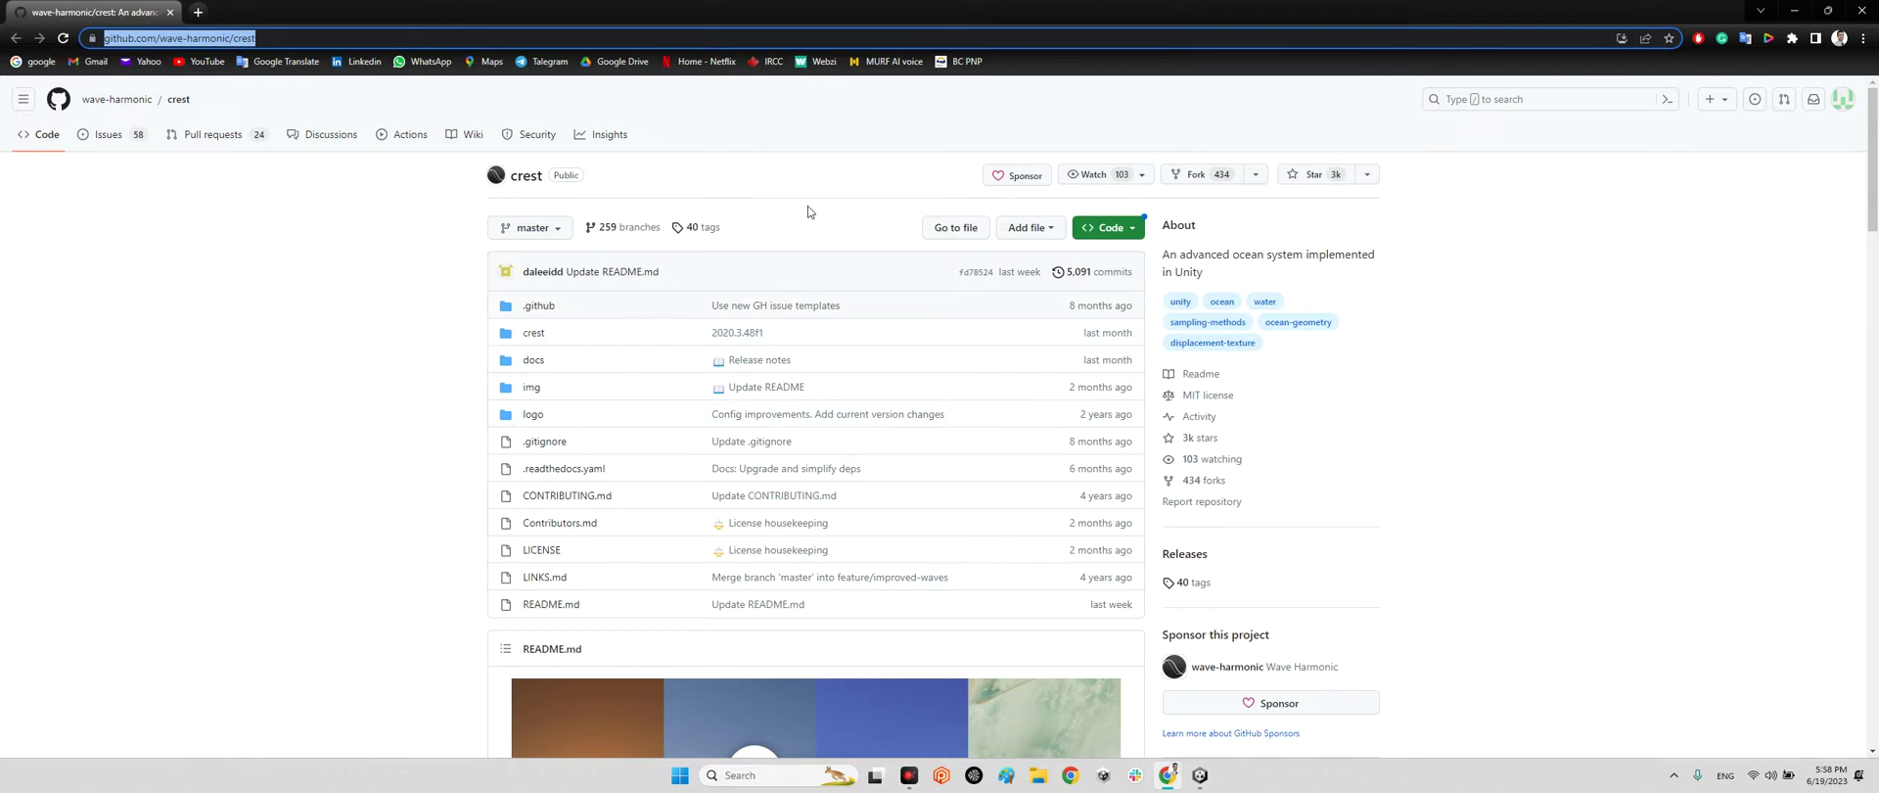
{"action": "left_click", "coordinate": [1109, 227]}
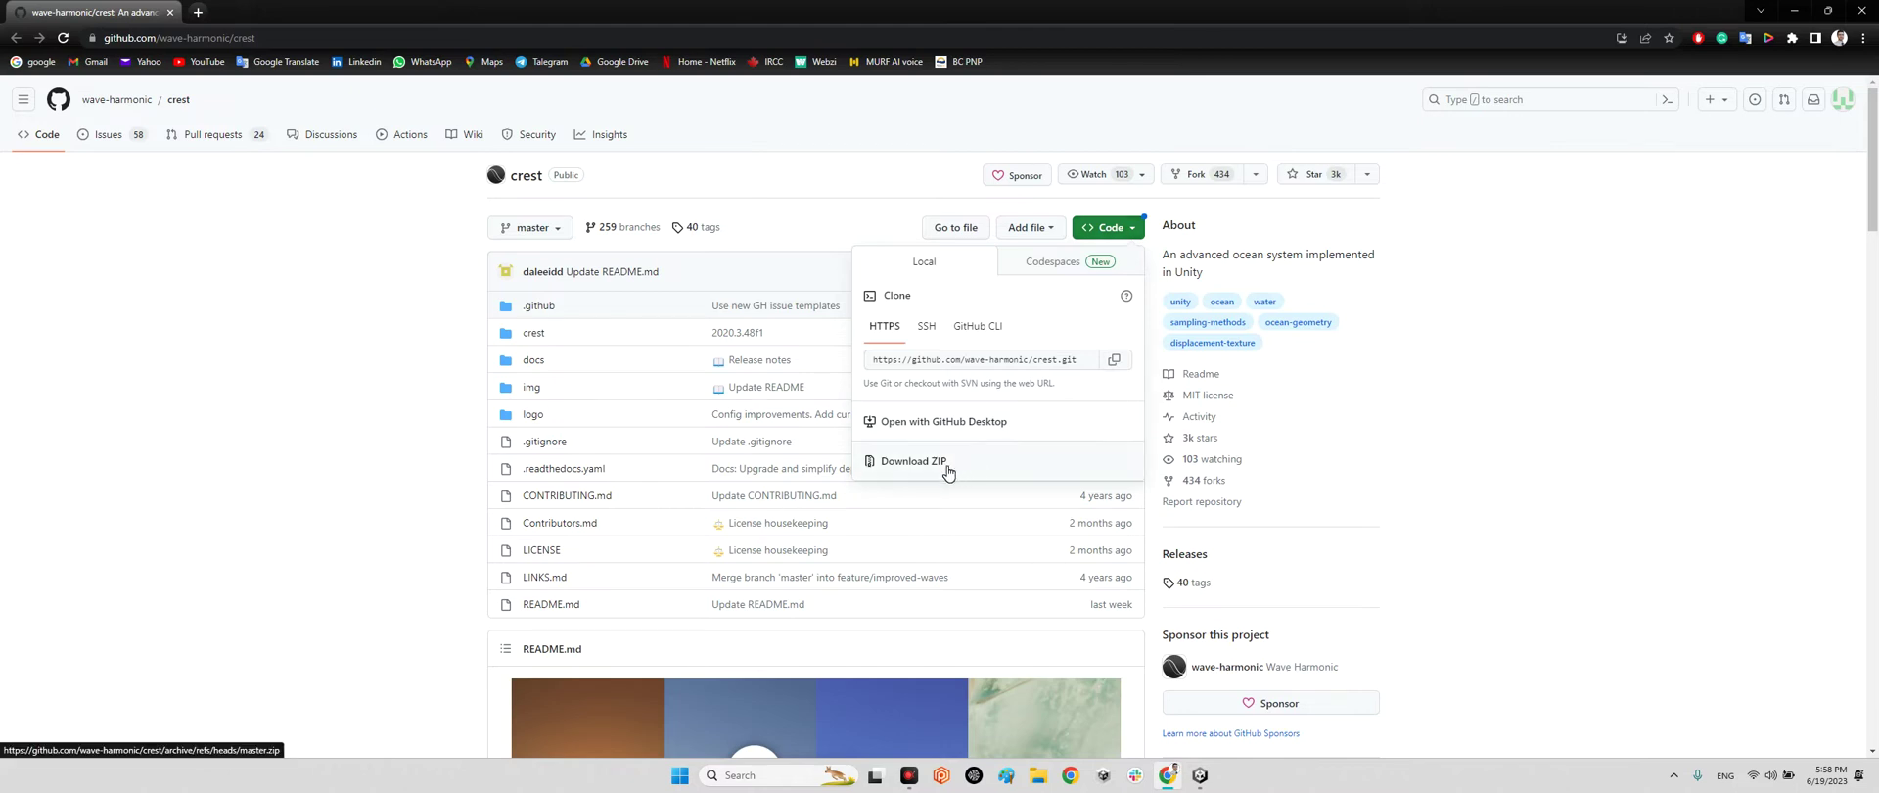
{"action": "left_click", "coordinate": [407, 339]}
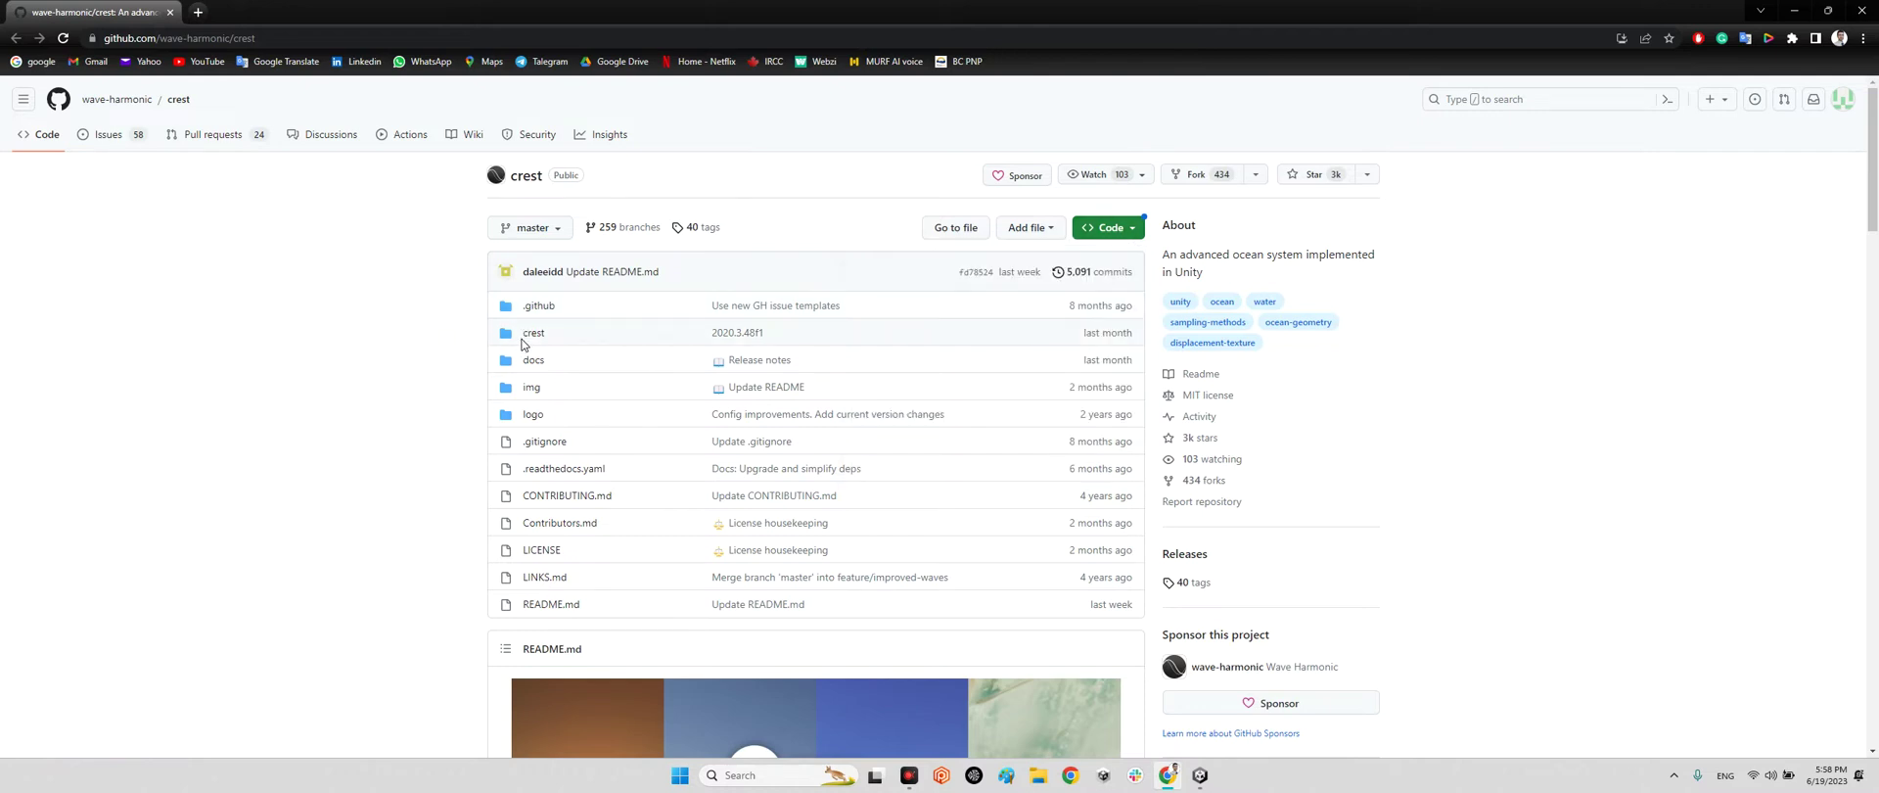
{"action": "left_click", "coordinate": [536, 337]}
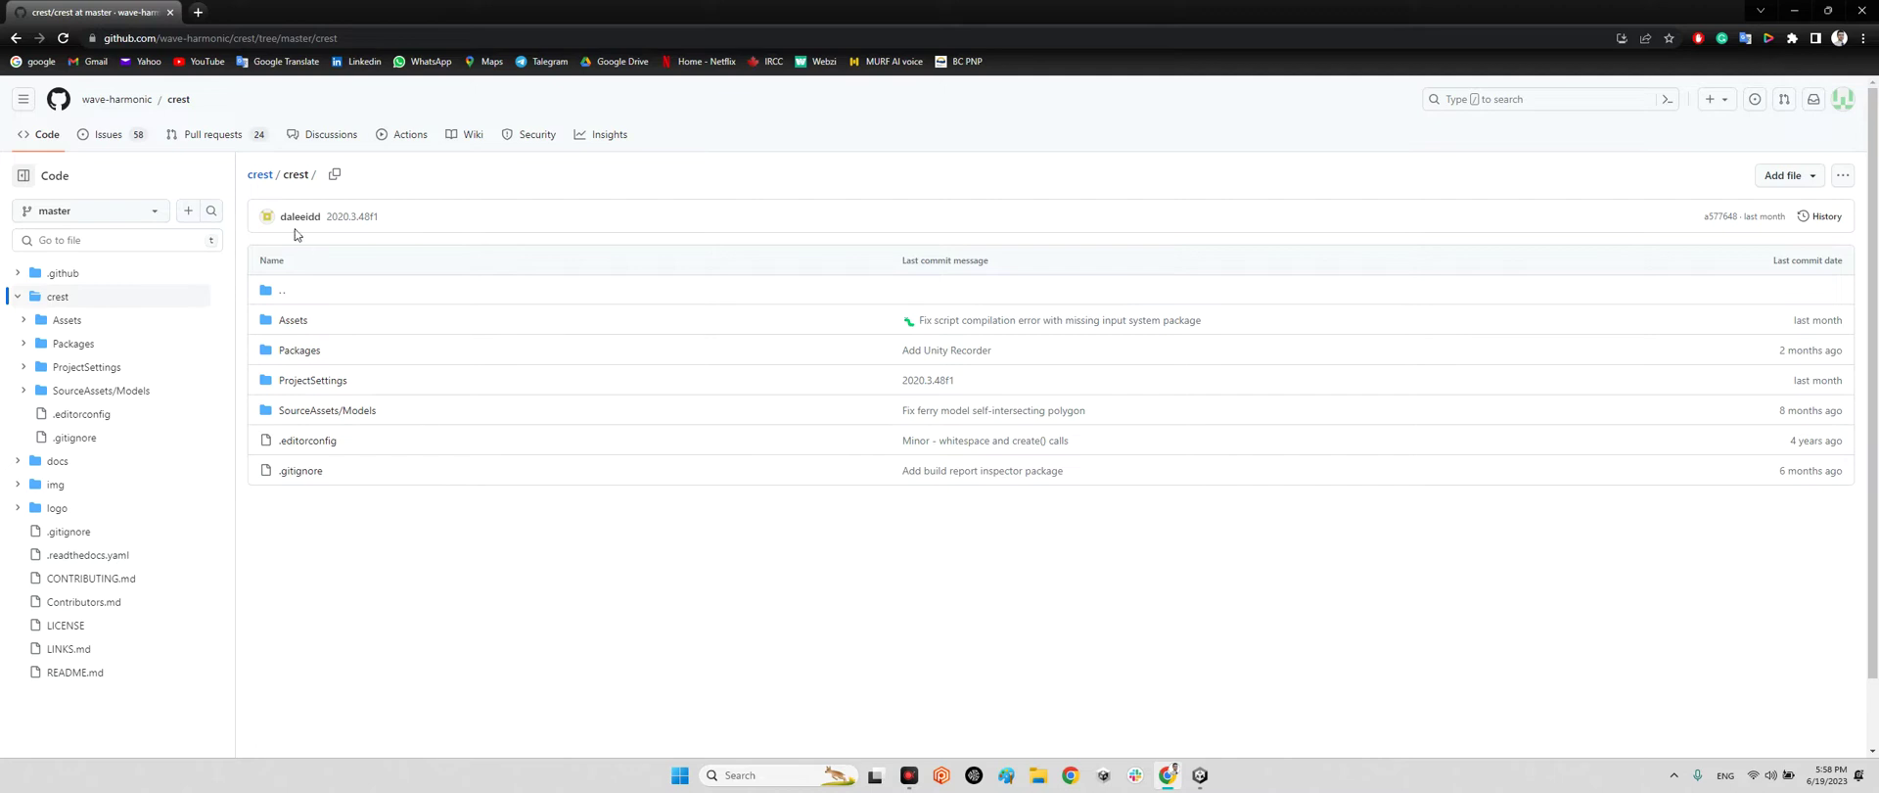
{"action": "left_click", "coordinate": [116, 98]}
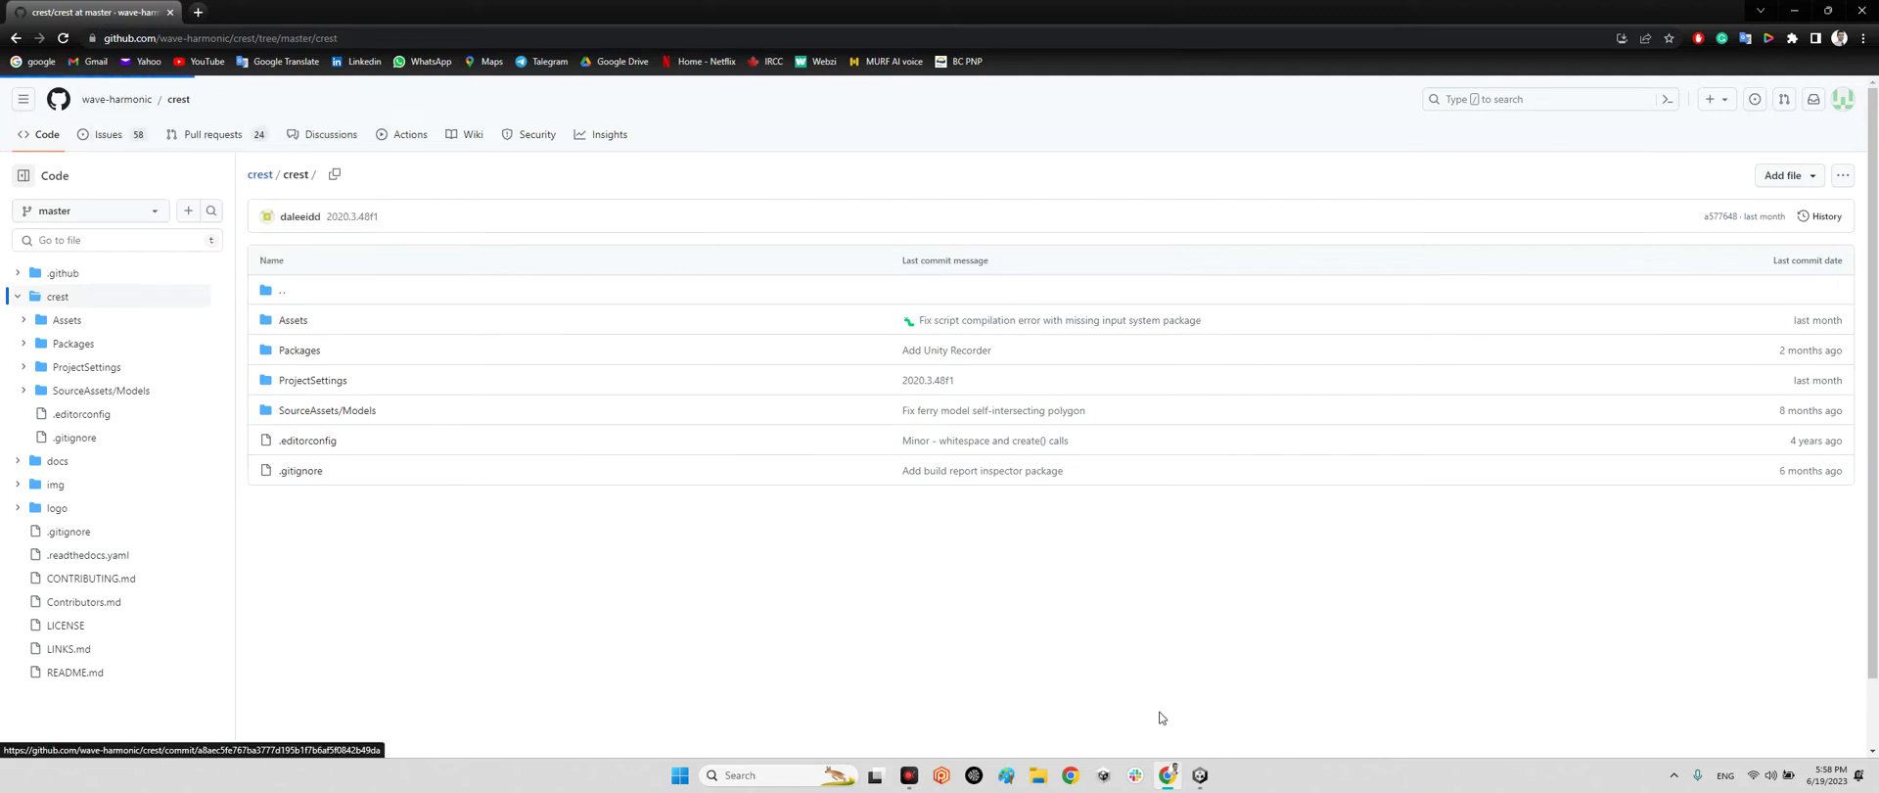
Open the Examples scene from Crest > Crest-Examples > Examples > Scenes in the Project window
{"action": "left_click", "coordinate": [1200, 775]}
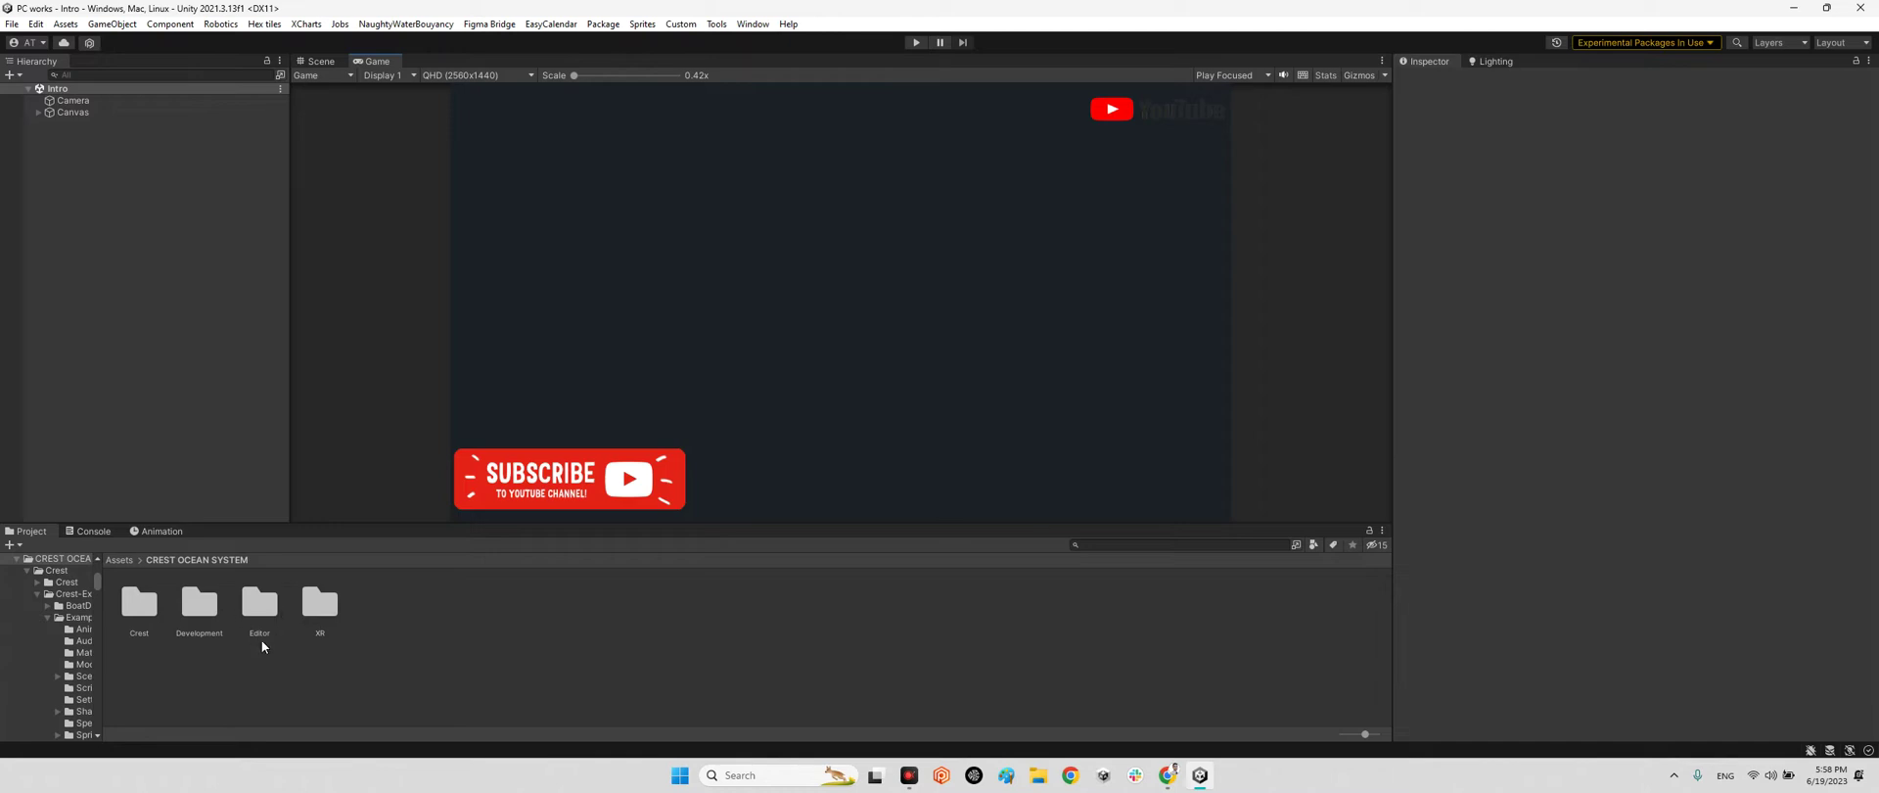
{"action": "double_click", "coordinate": [143, 608]}
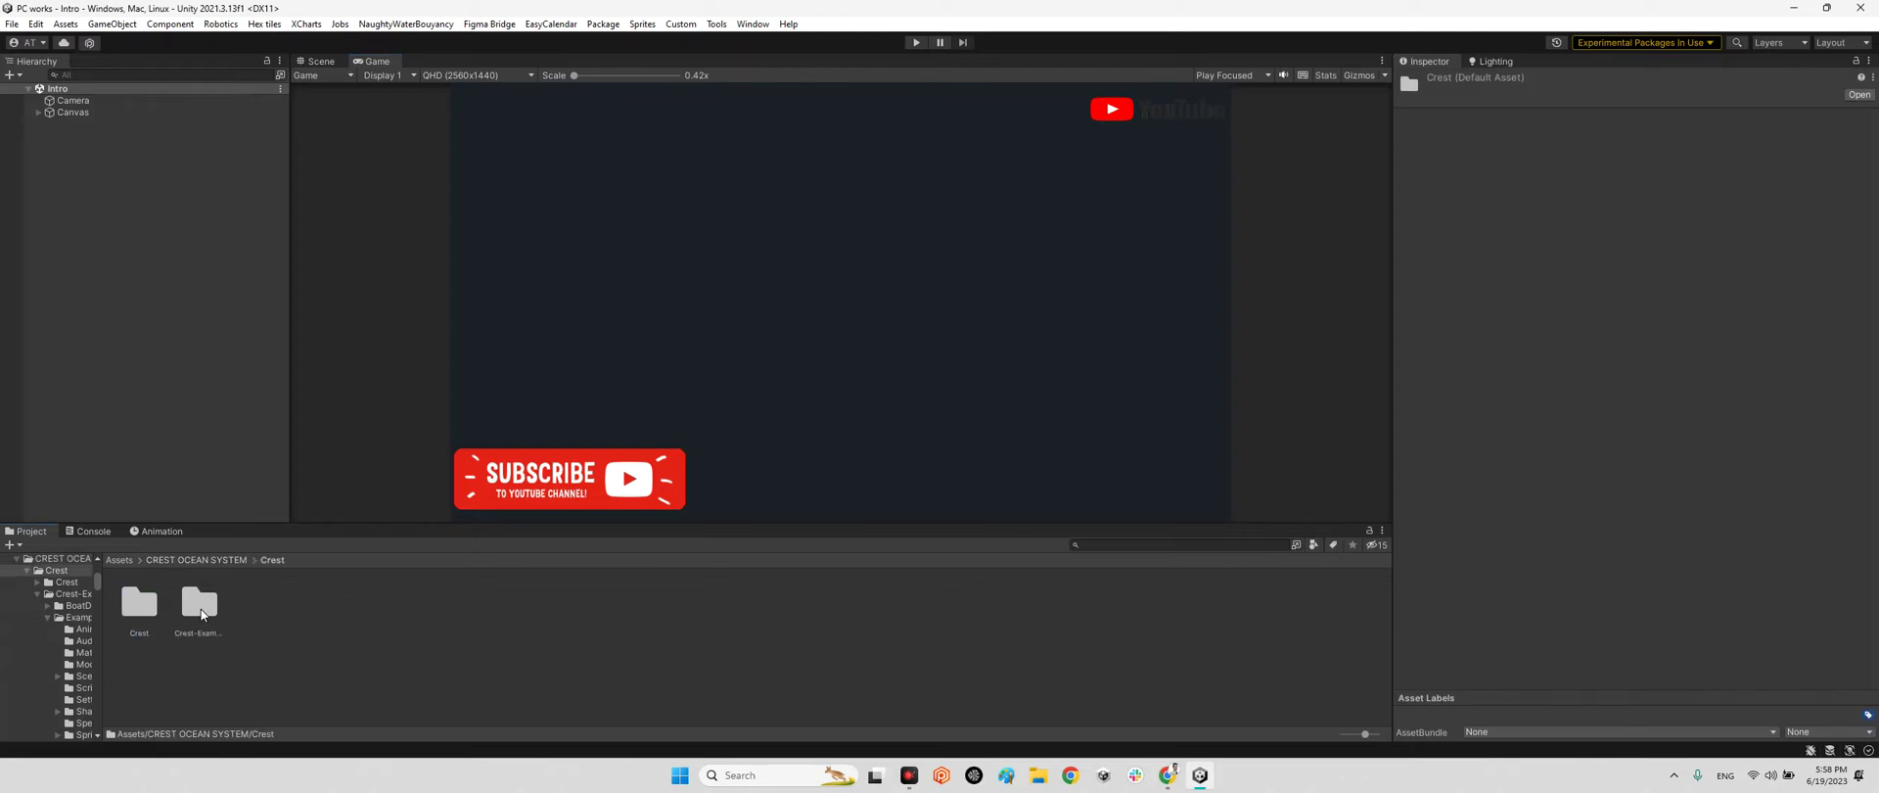
{"action": "left_click", "coordinate": [202, 611]}
{"action": "double_click", "coordinate": [202, 609]}
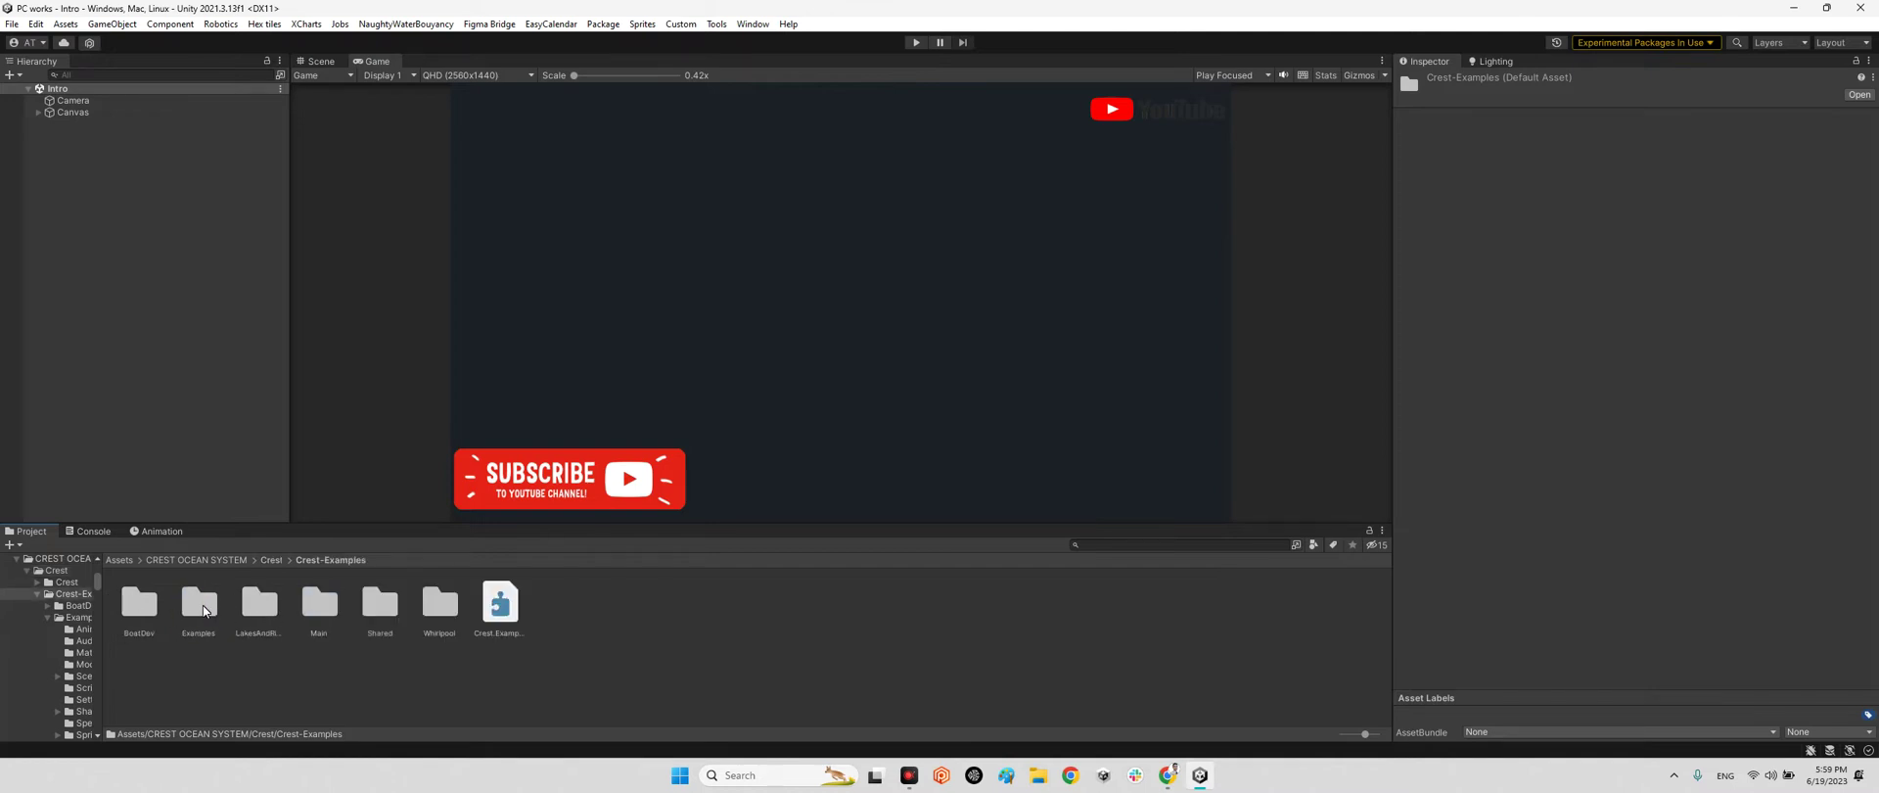
{"action": "left_click", "coordinate": [203, 608]}
{"action": "double_click", "coordinate": [202, 609]}
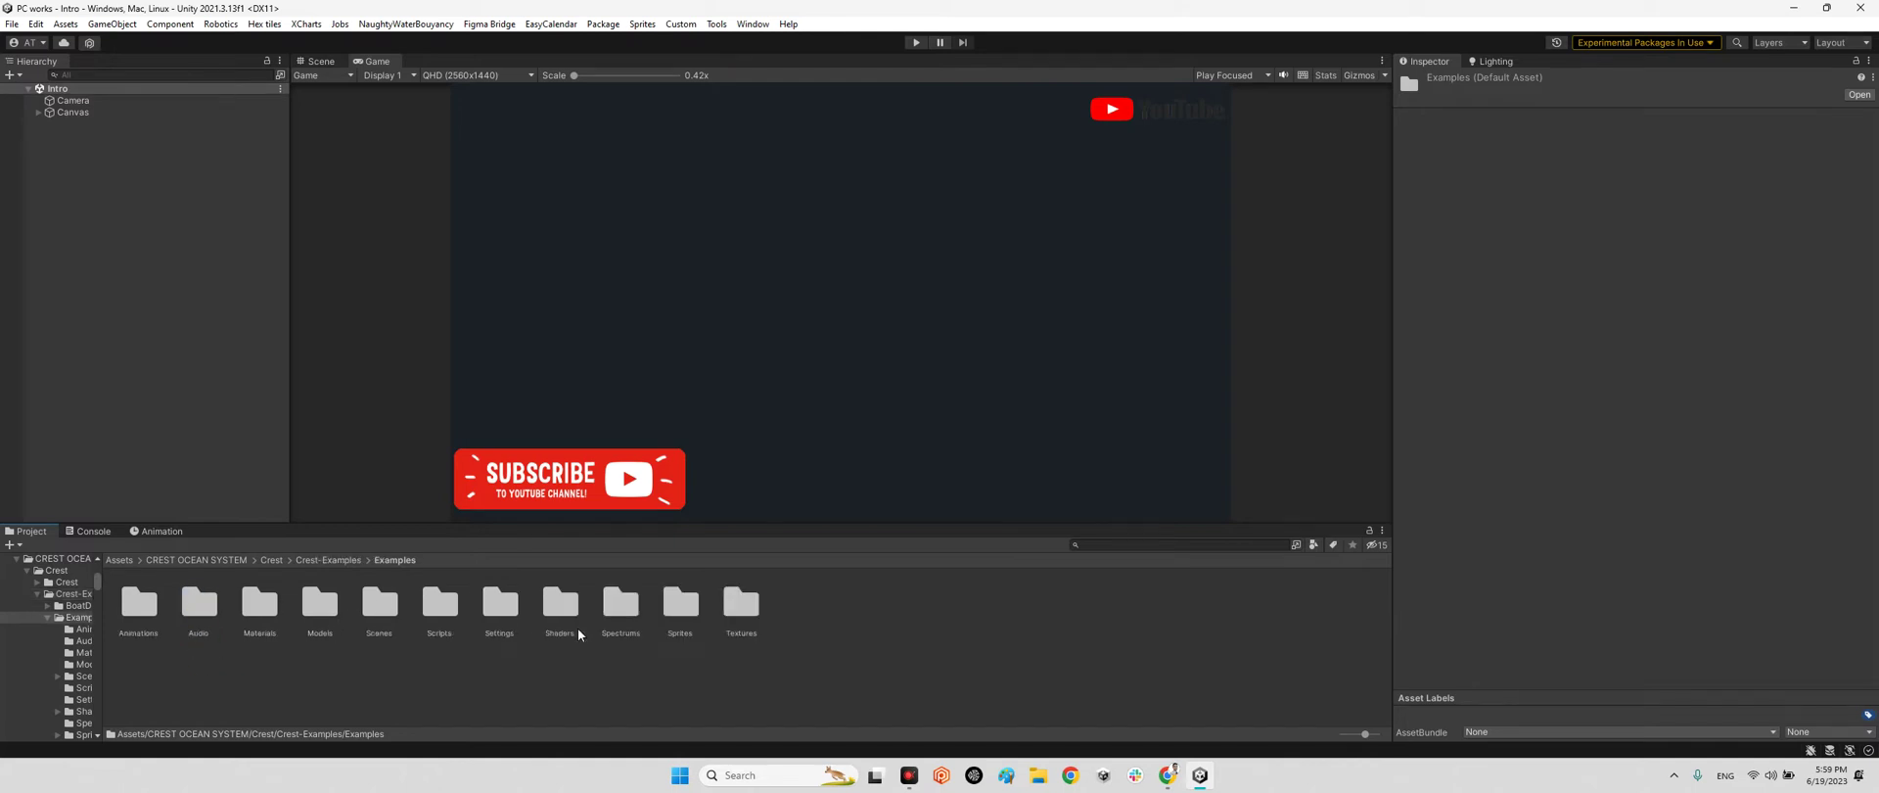
{"action": "double_click", "coordinate": [380, 608]}
{"action": "left_click", "coordinate": [210, 630]}
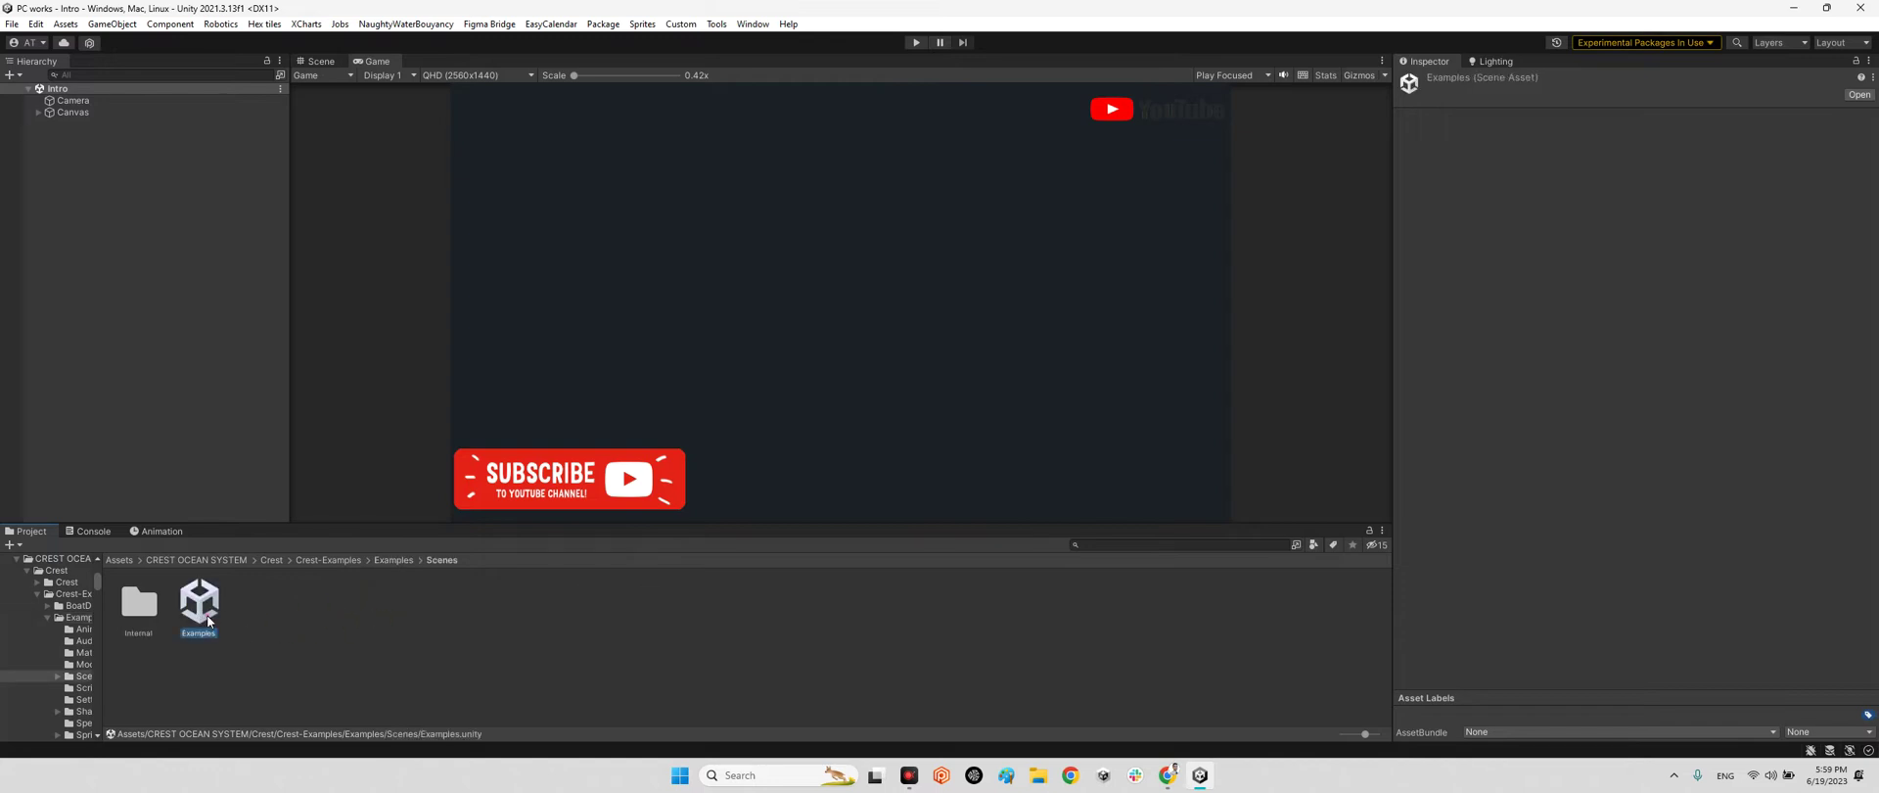
{"action": "double_click", "coordinate": [208, 620]}
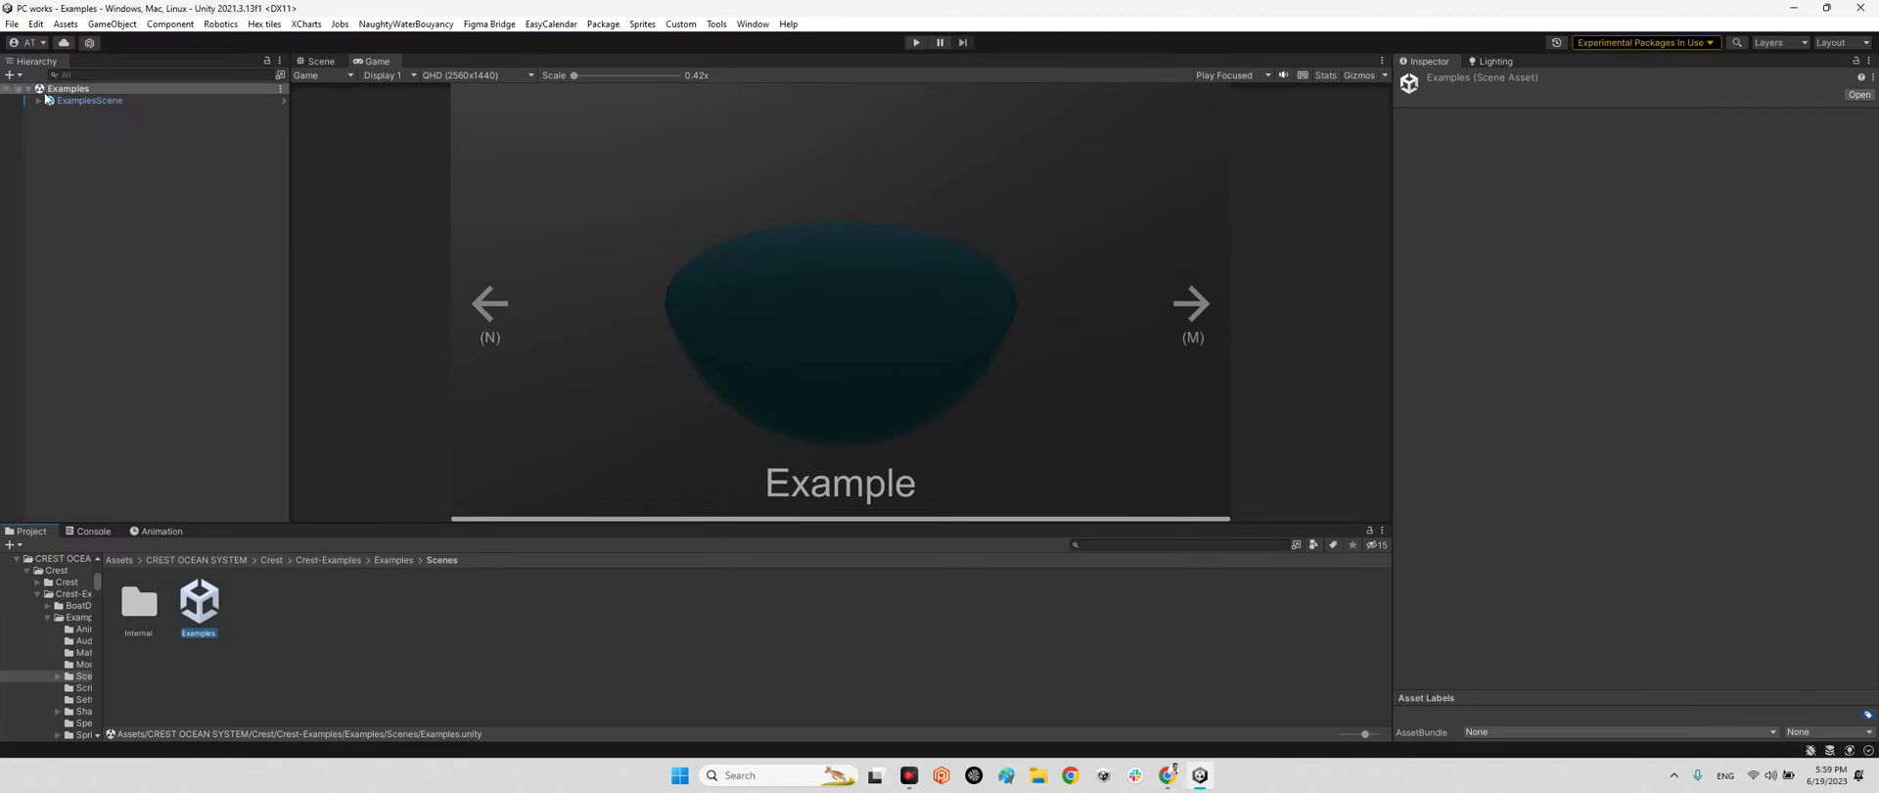
Expand ExamplesScene, Ocean and Examples in the Hierarchy, then run the Examples scene
{"action": "left_click", "coordinate": [38, 101]}
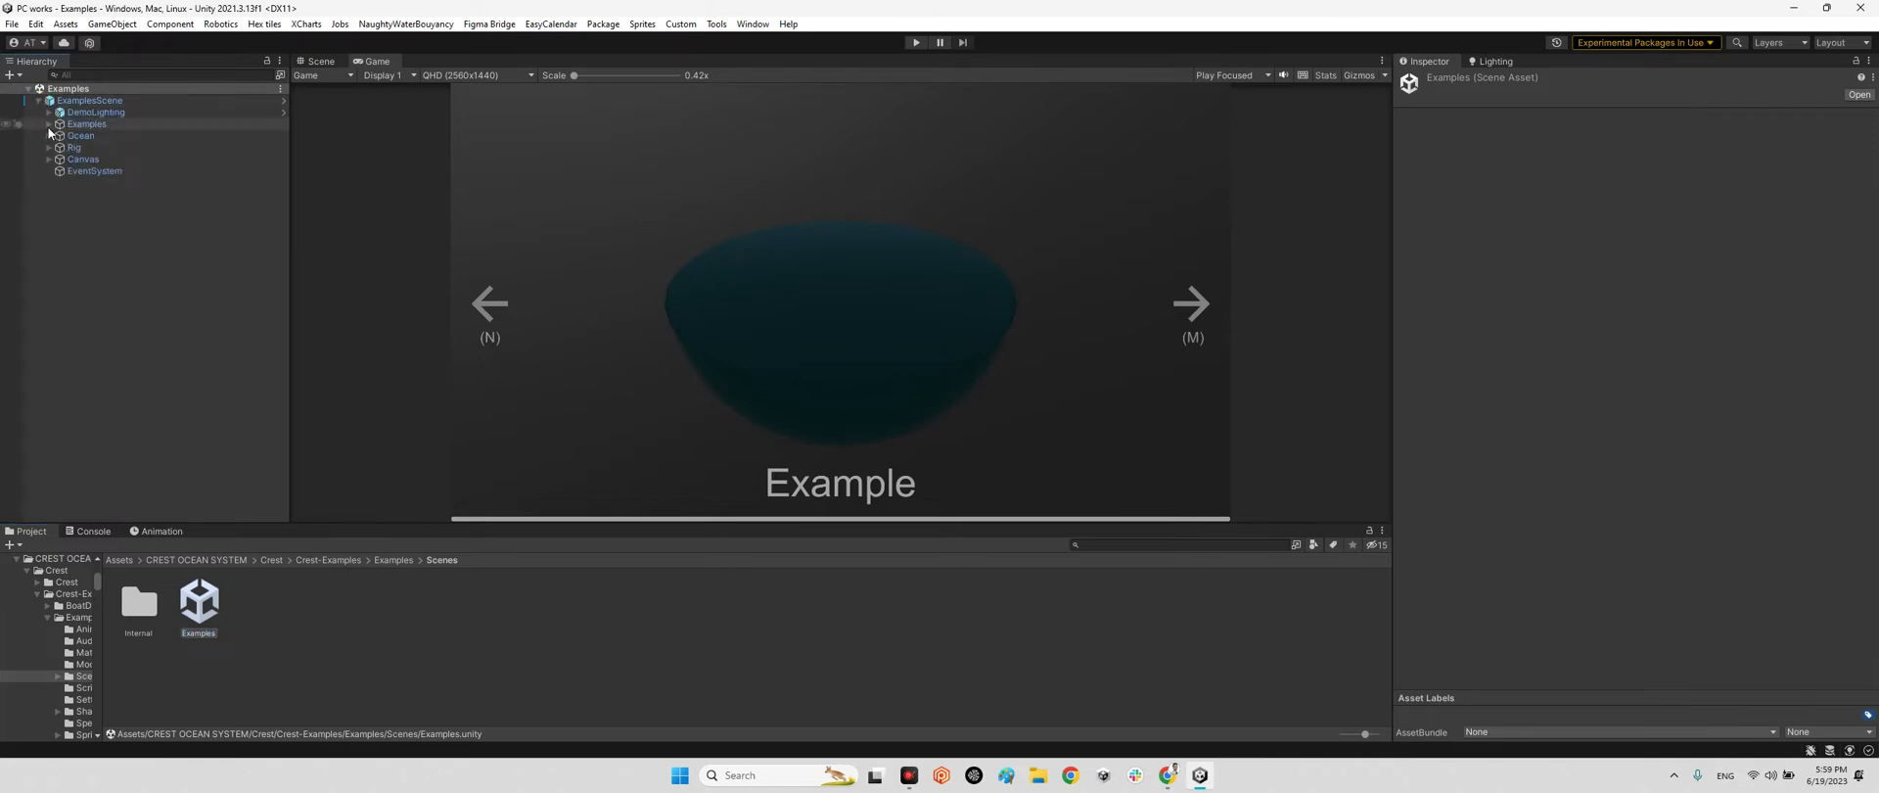
{"action": "left_click", "coordinate": [48, 135]}
{"action": "left_click", "coordinate": [48, 124]}
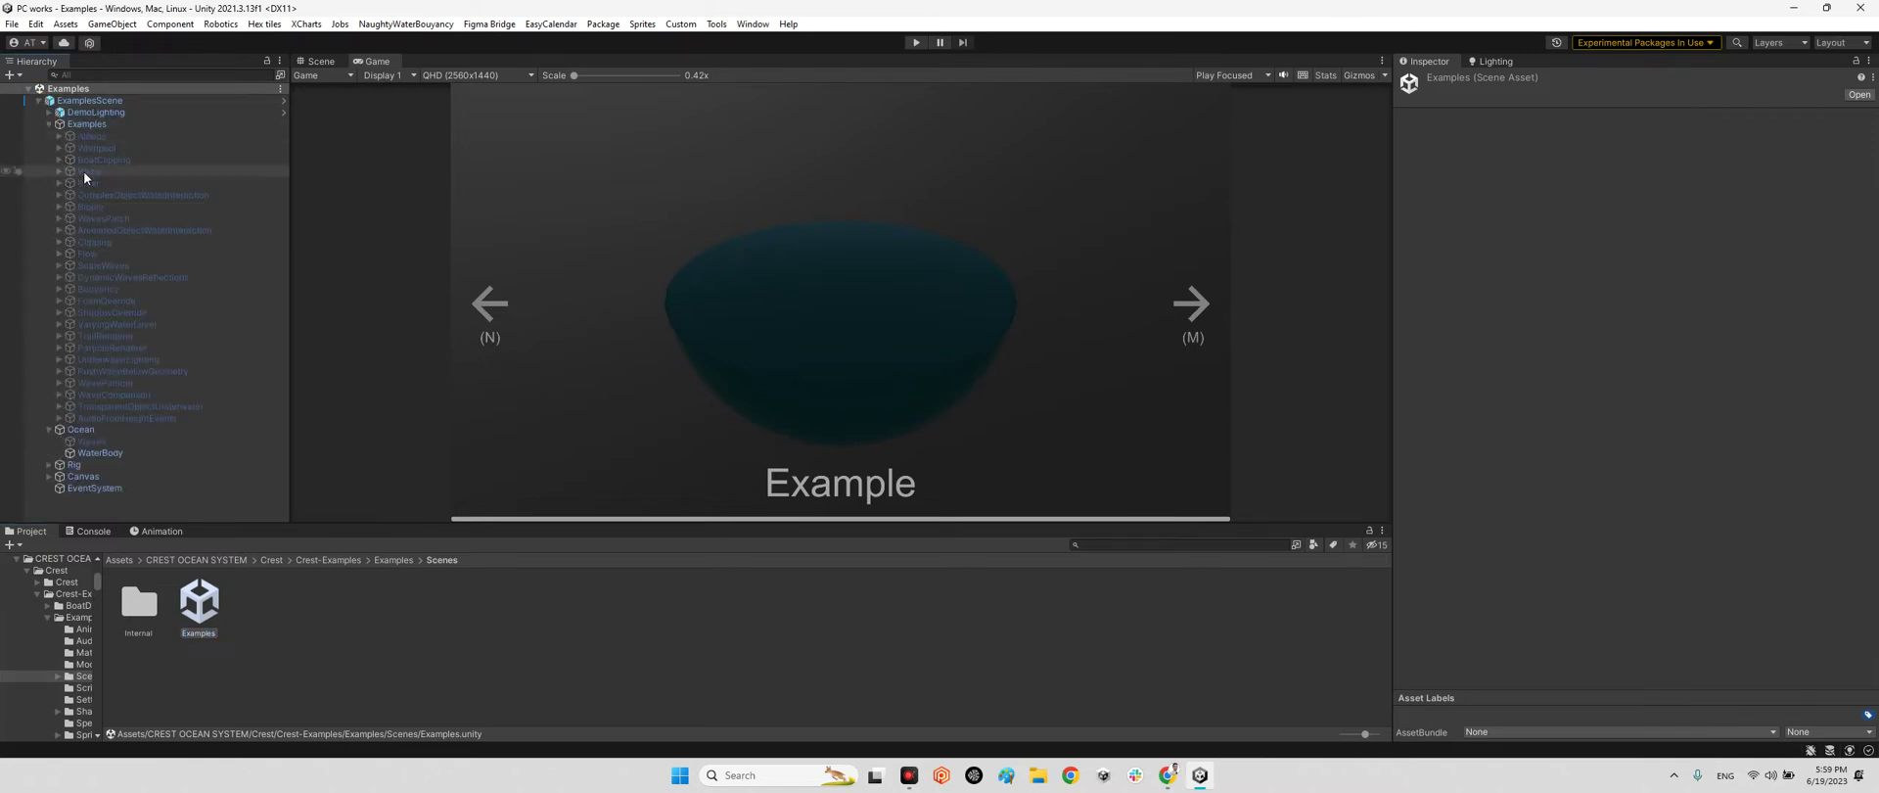
{"action": "left_click", "coordinate": [48, 430]}
{"action": "left_click", "coordinate": [915, 42]}
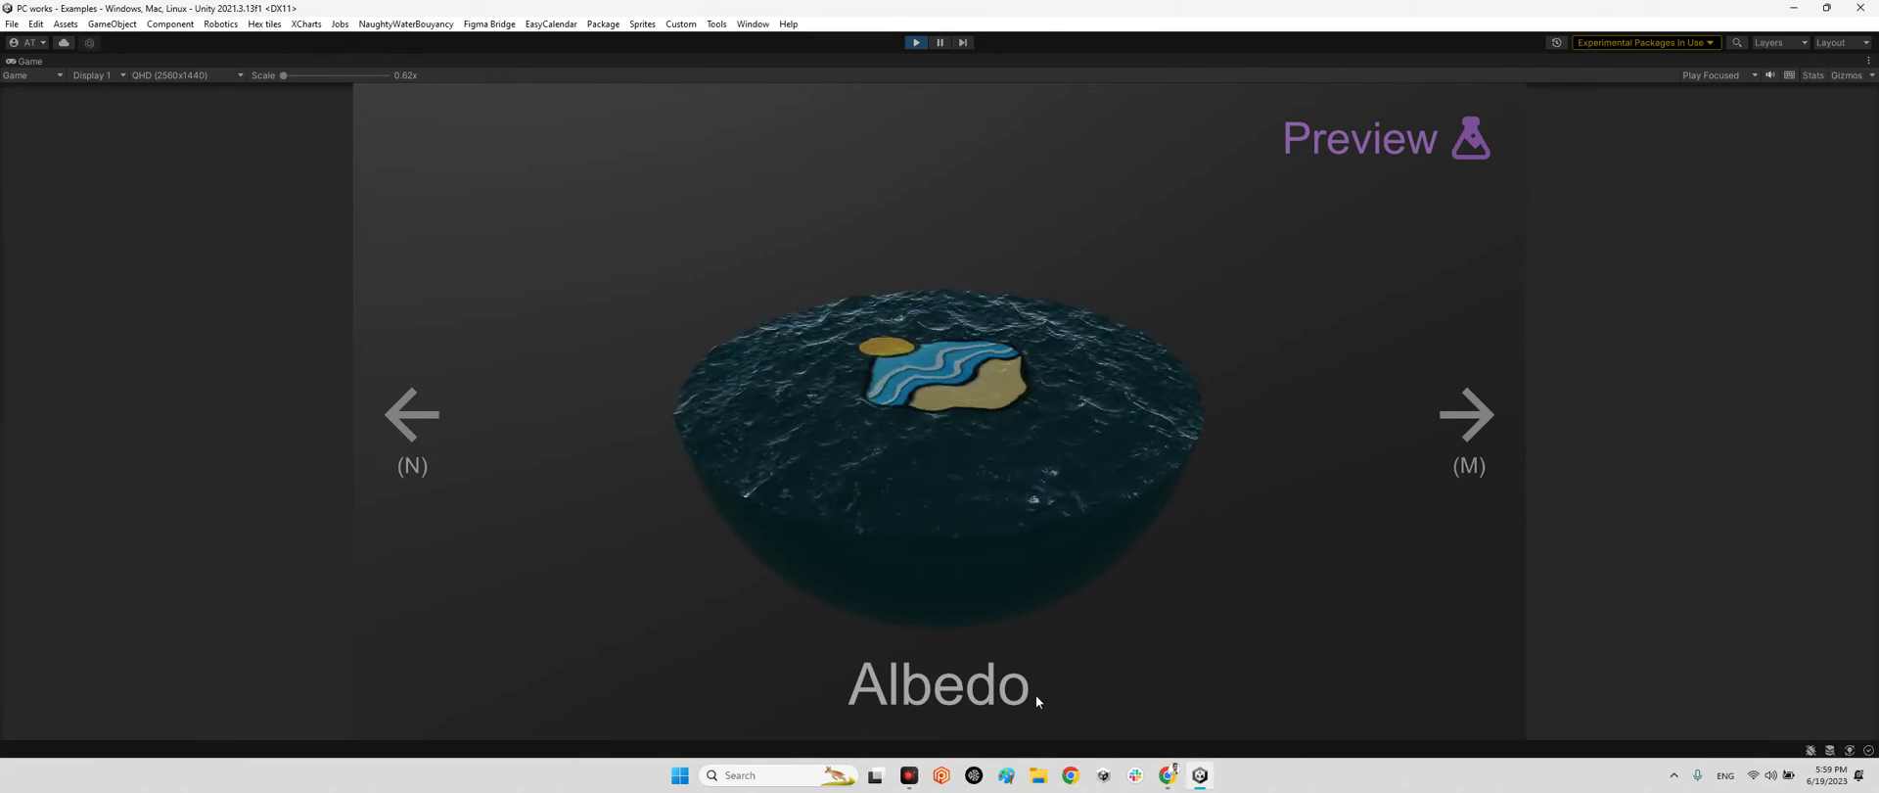
Step through demos from Whirlpool, Boat Clipping, Wake and River to Dynamic Waves Reflections
{"action": "left_click", "coordinate": [1488, 419]}
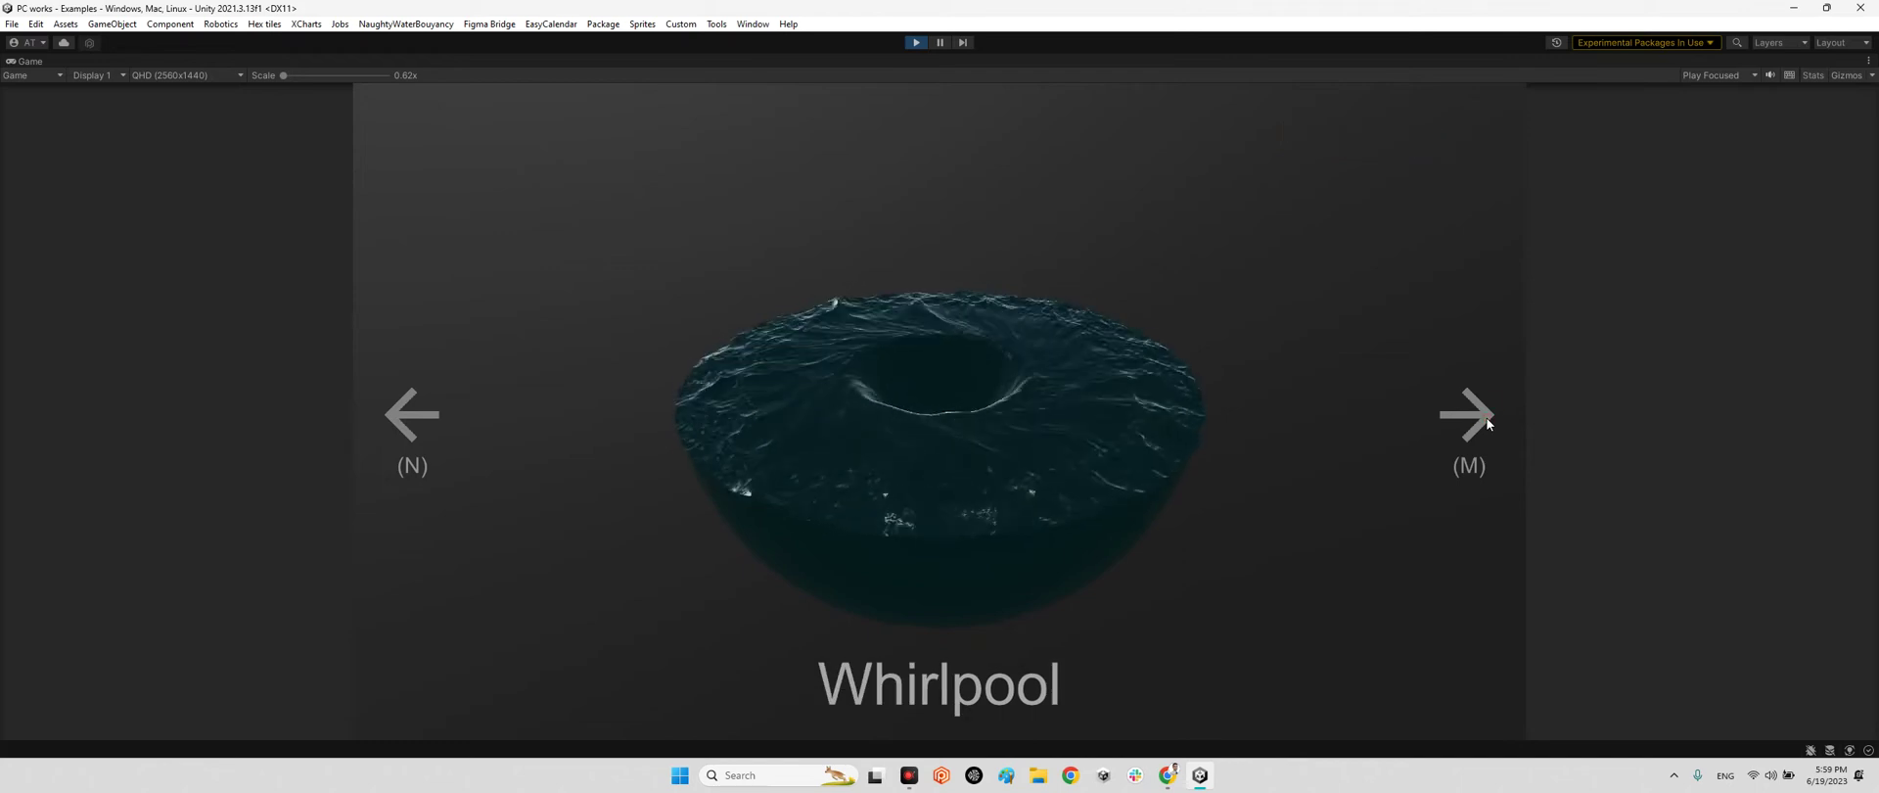
{"action": "left_click", "coordinate": [1488, 422]}
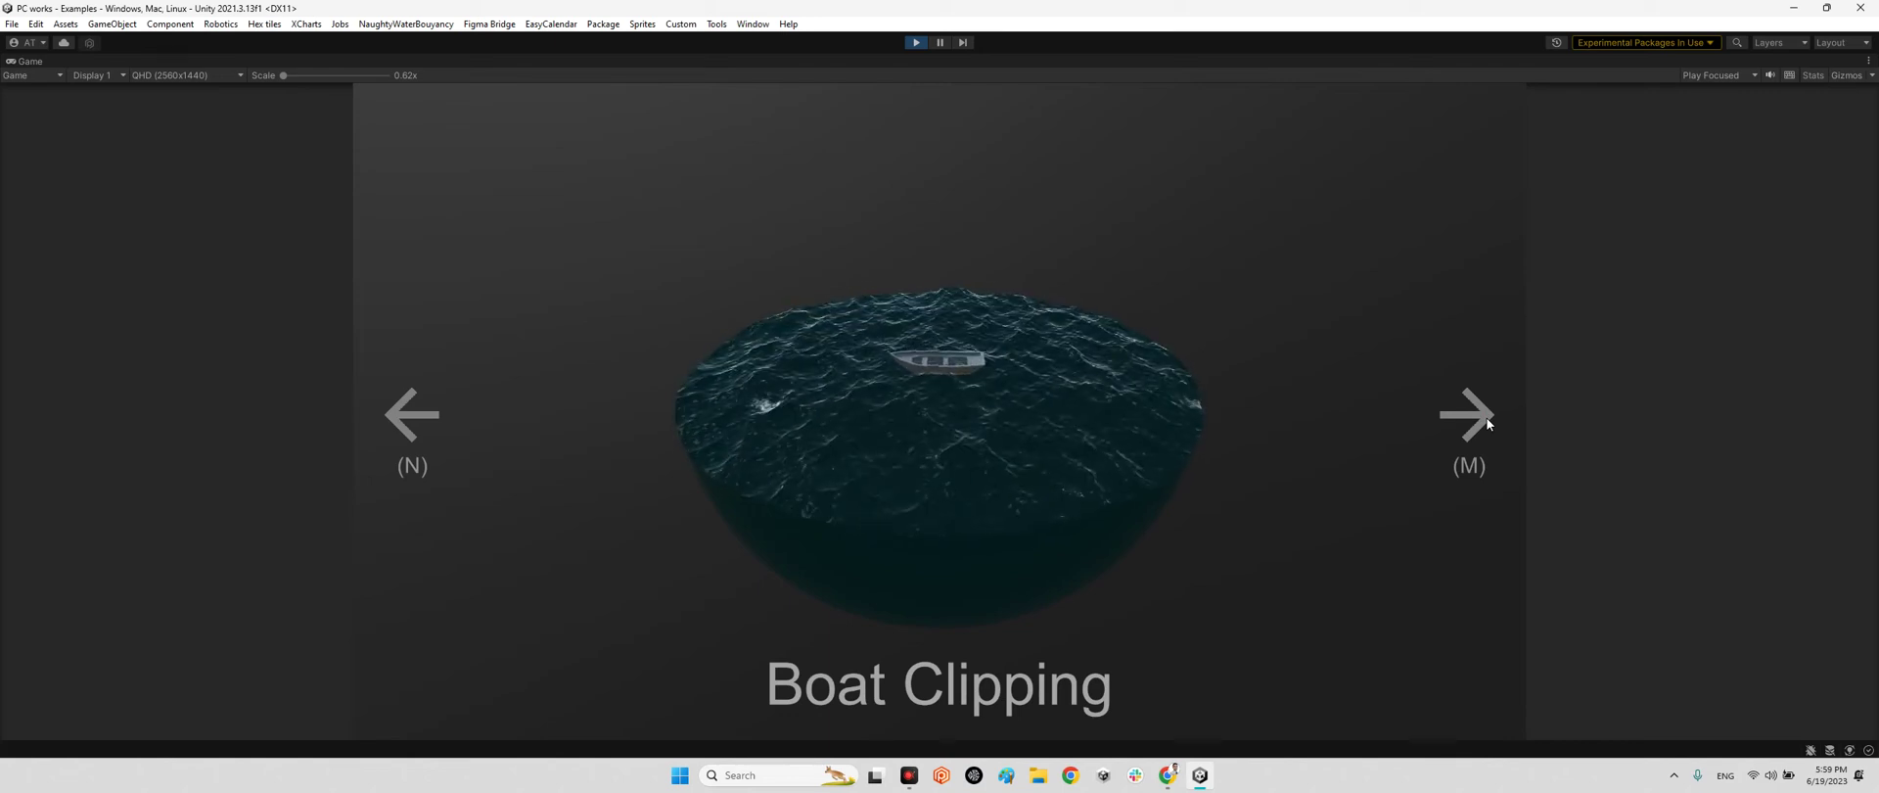
{"action": "left_click", "coordinate": [1488, 422]}
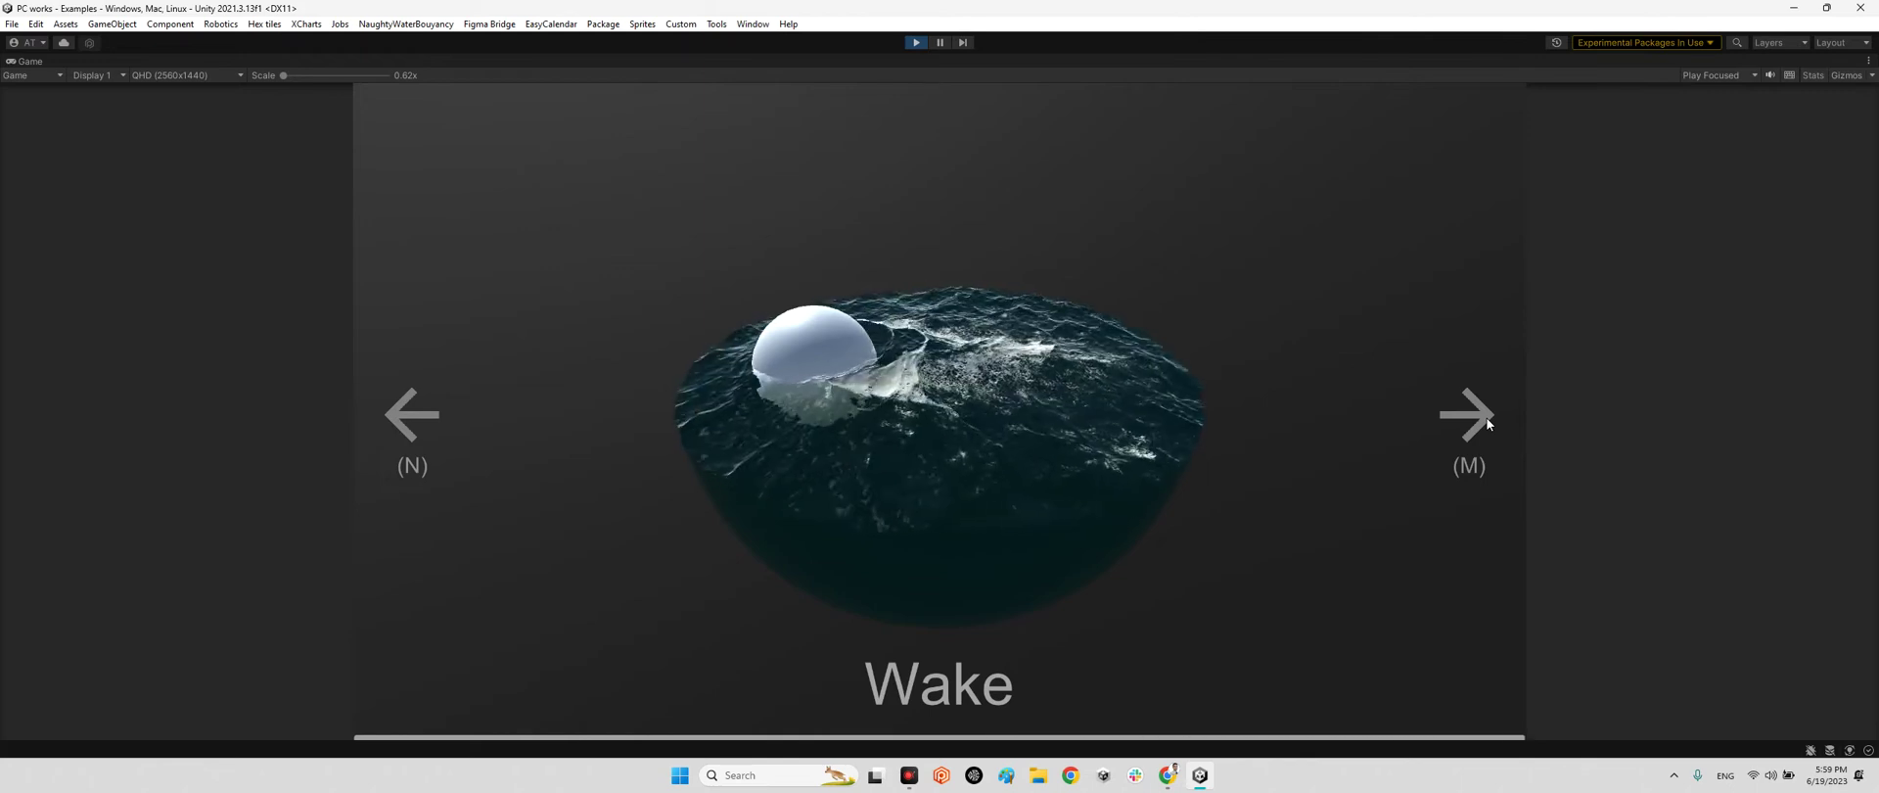
{"action": "left_click", "coordinate": [1488, 421]}
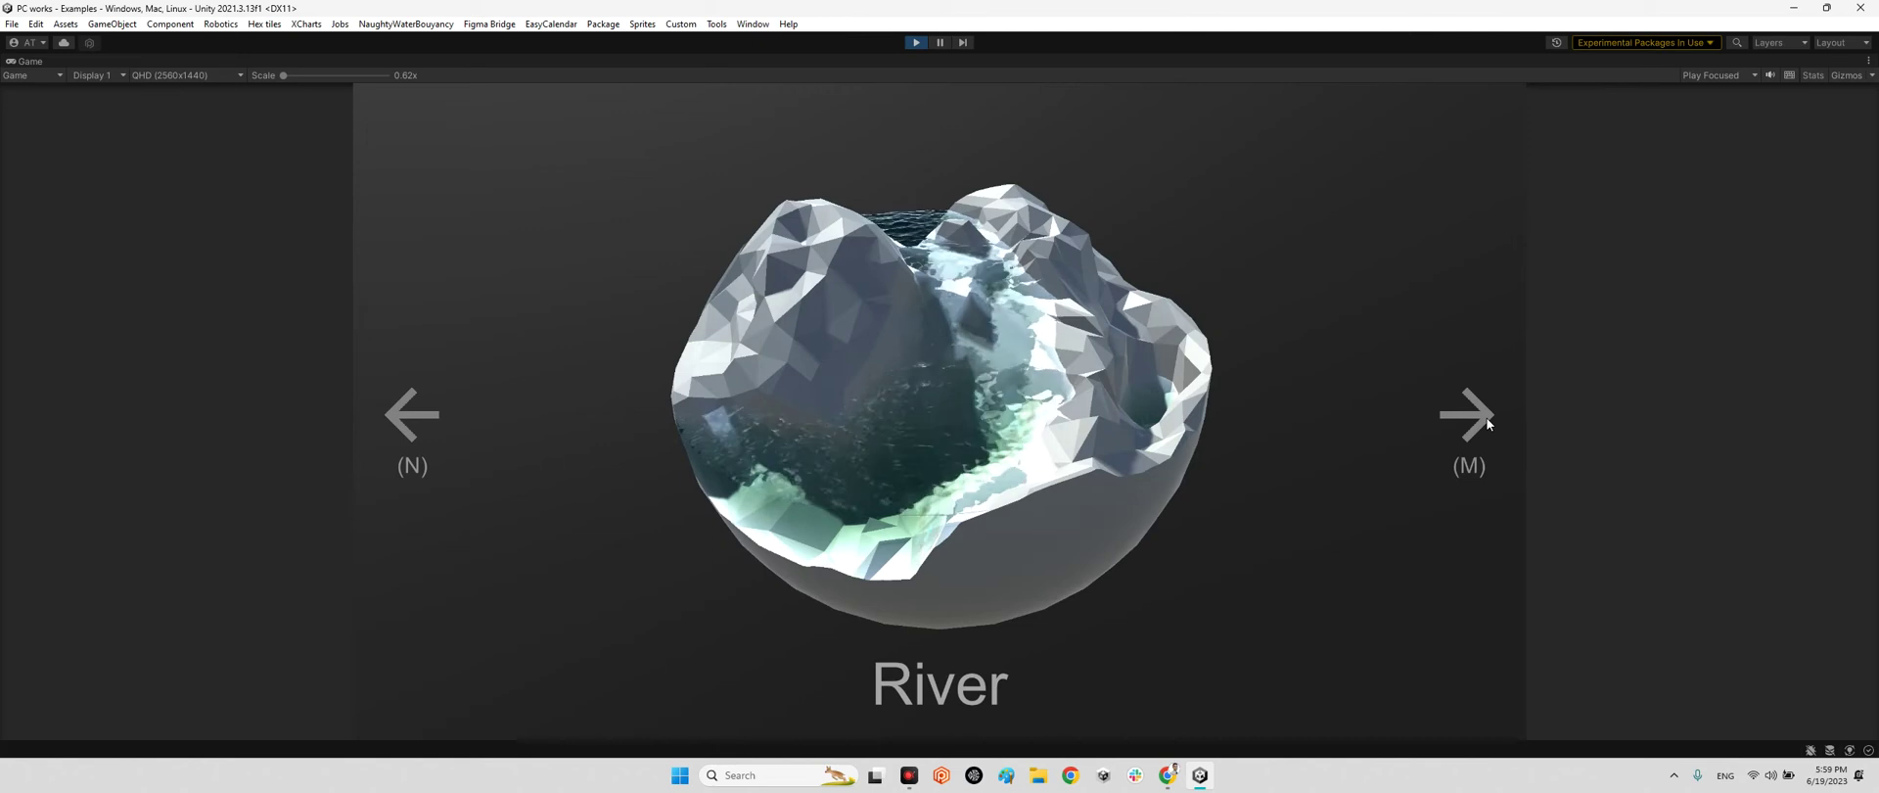
{"action": "left_click", "coordinate": [1488, 422]}
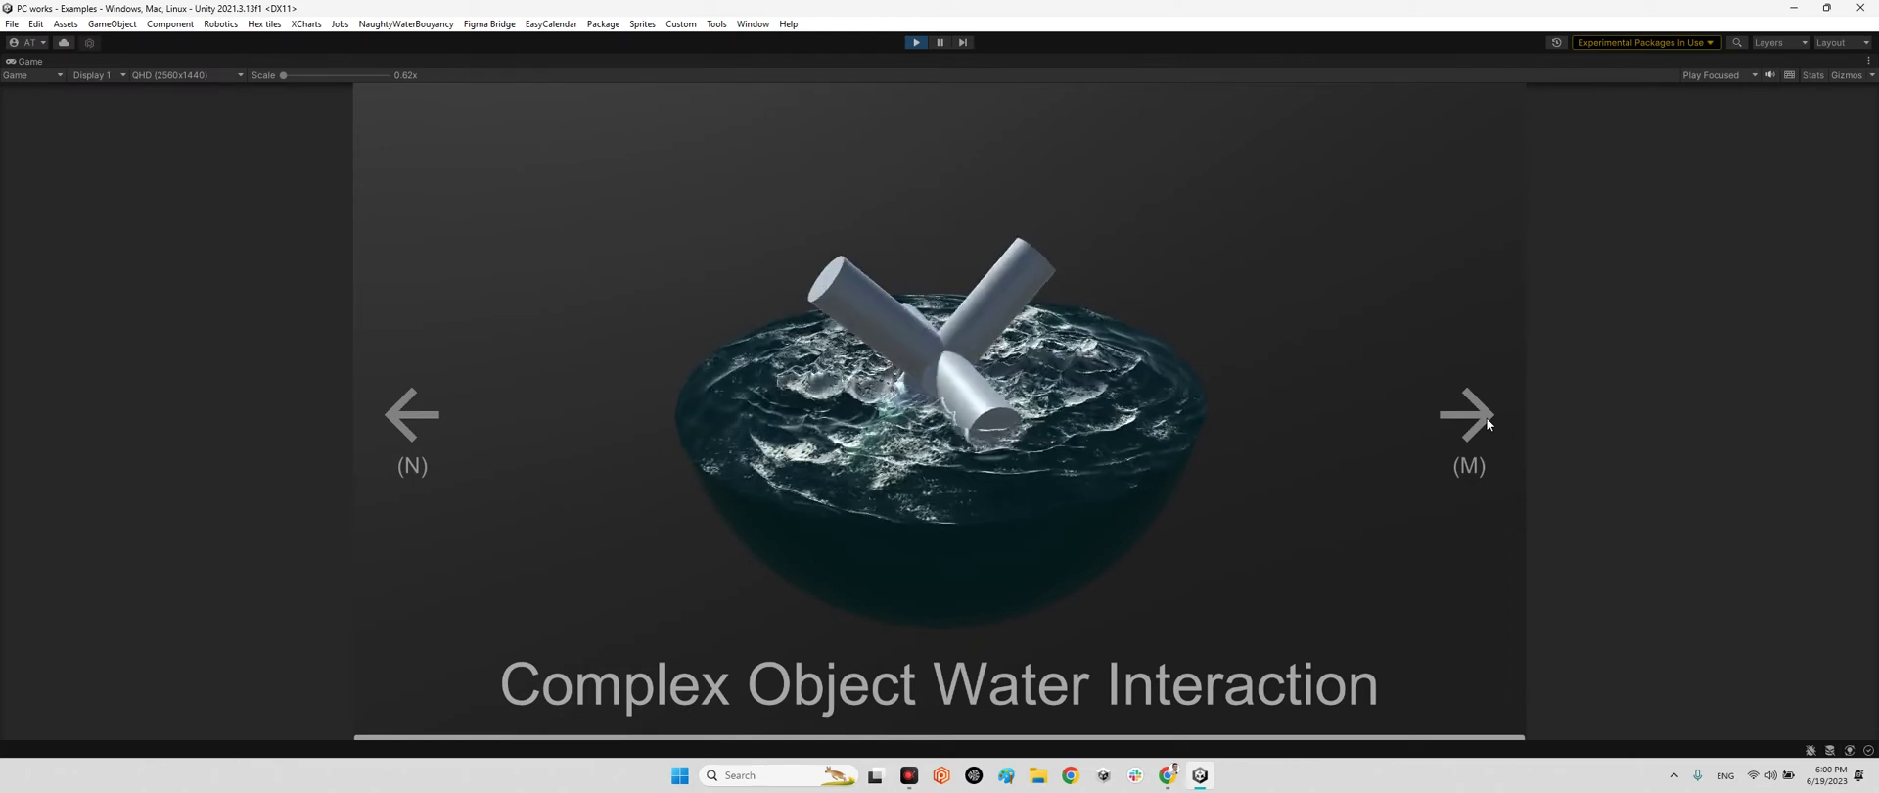
{"action": "left_click", "coordinate": [1488, 421]}
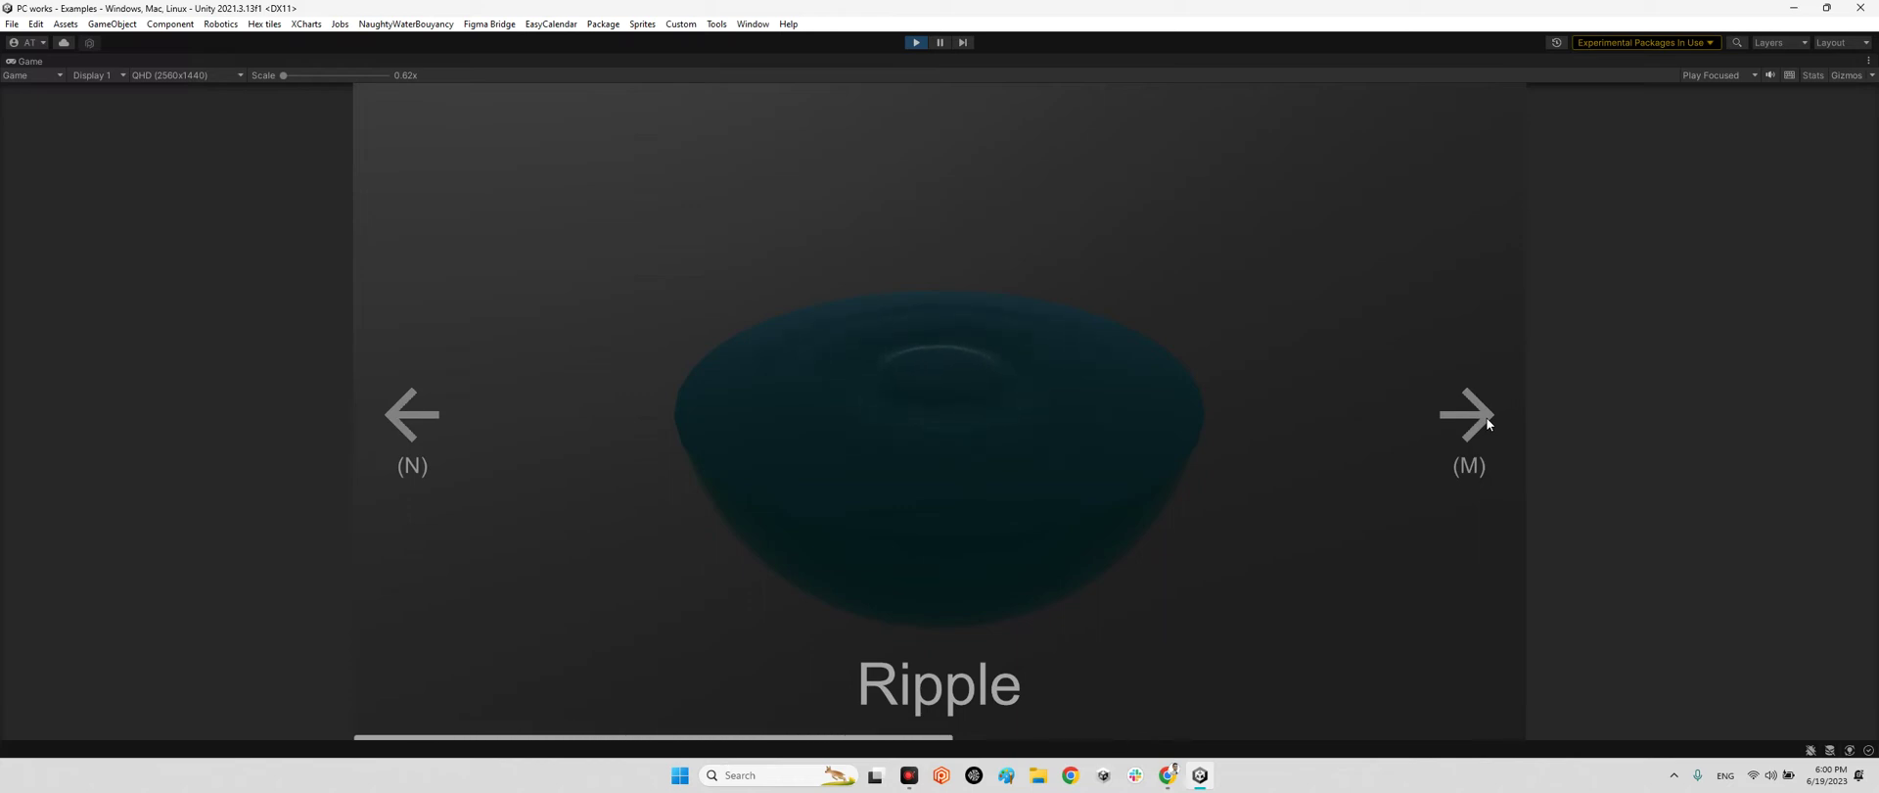
{"action": "left_click", "coordinate": [1488, 421]}
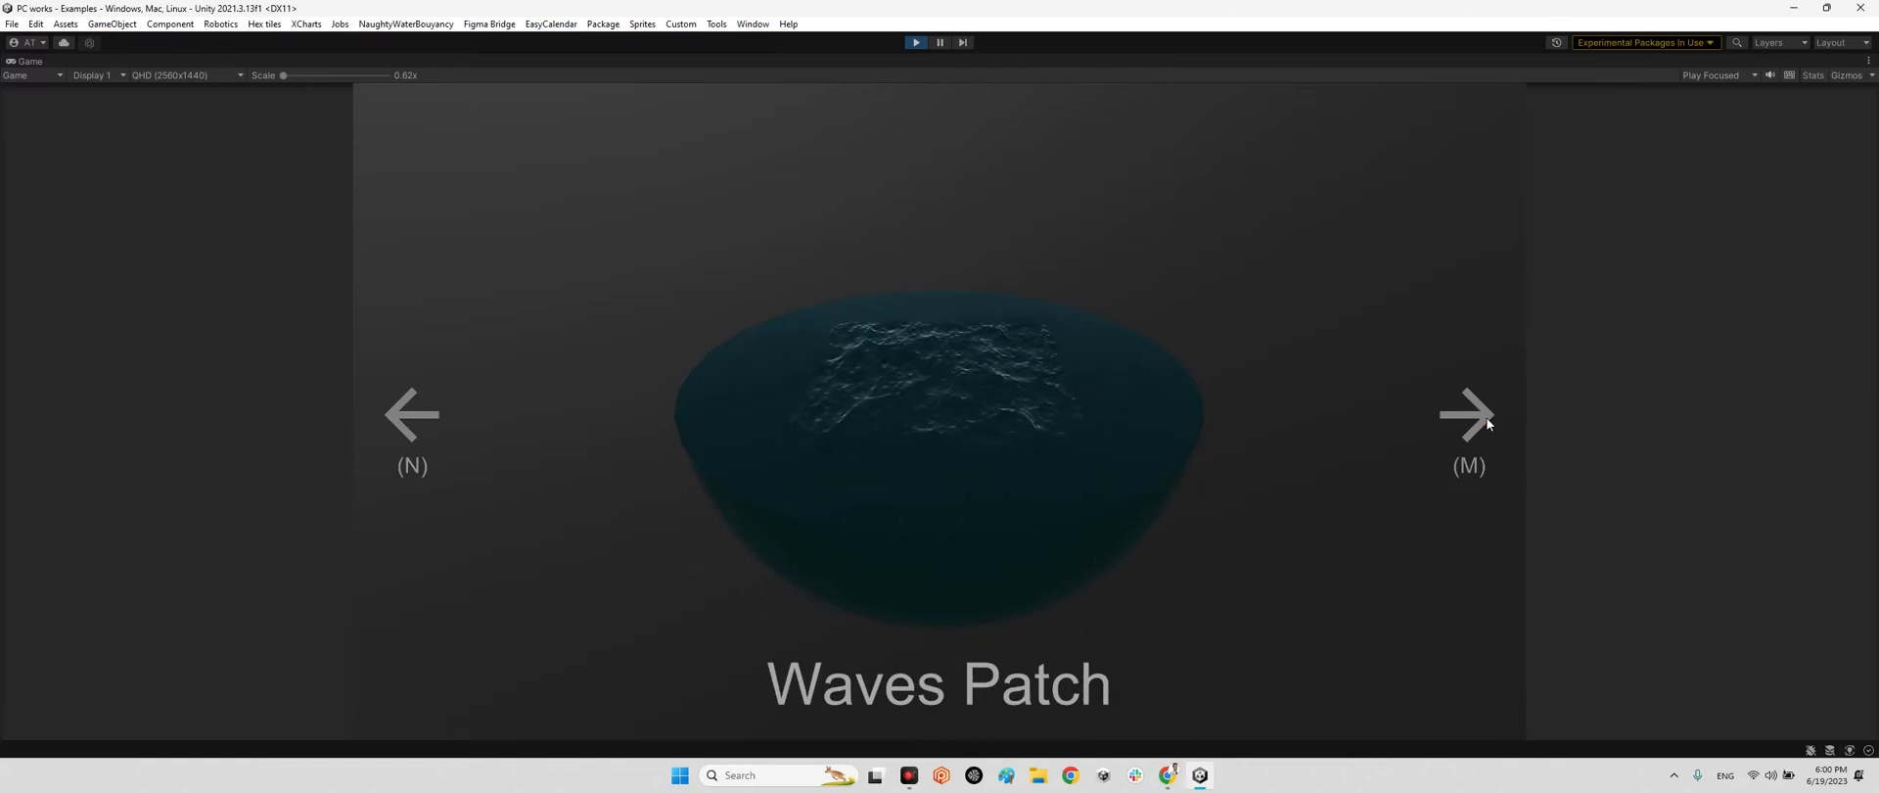
{"action": "left_click", "coordinate": [1487, 421]}
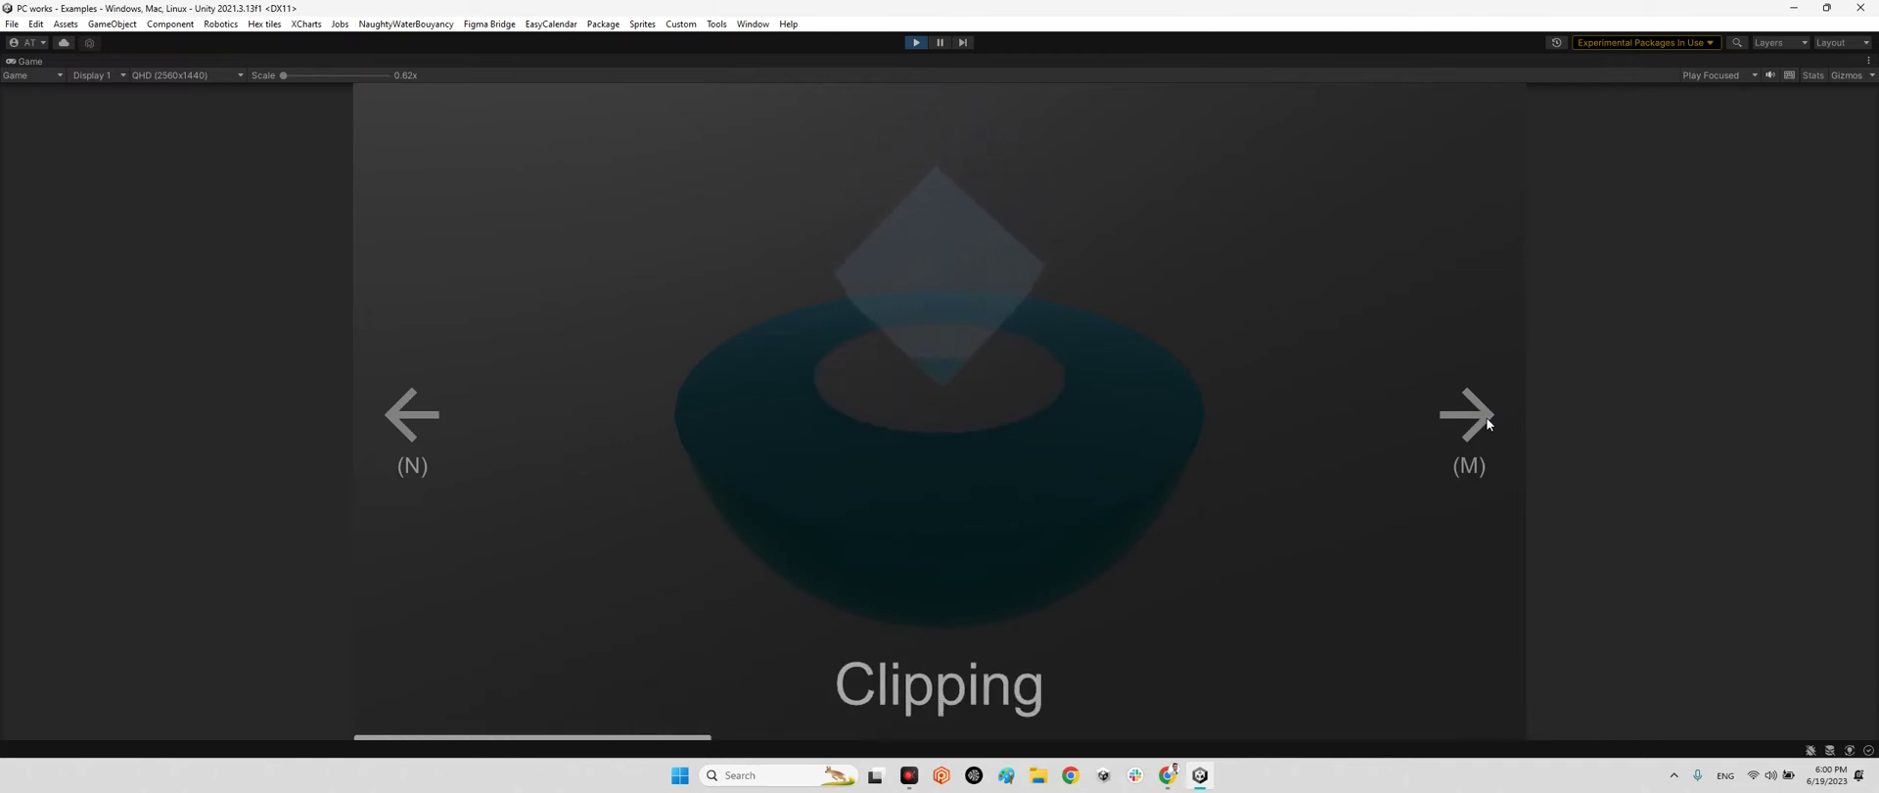
{"action": "left_click", "coordinate": [1488, 422]}
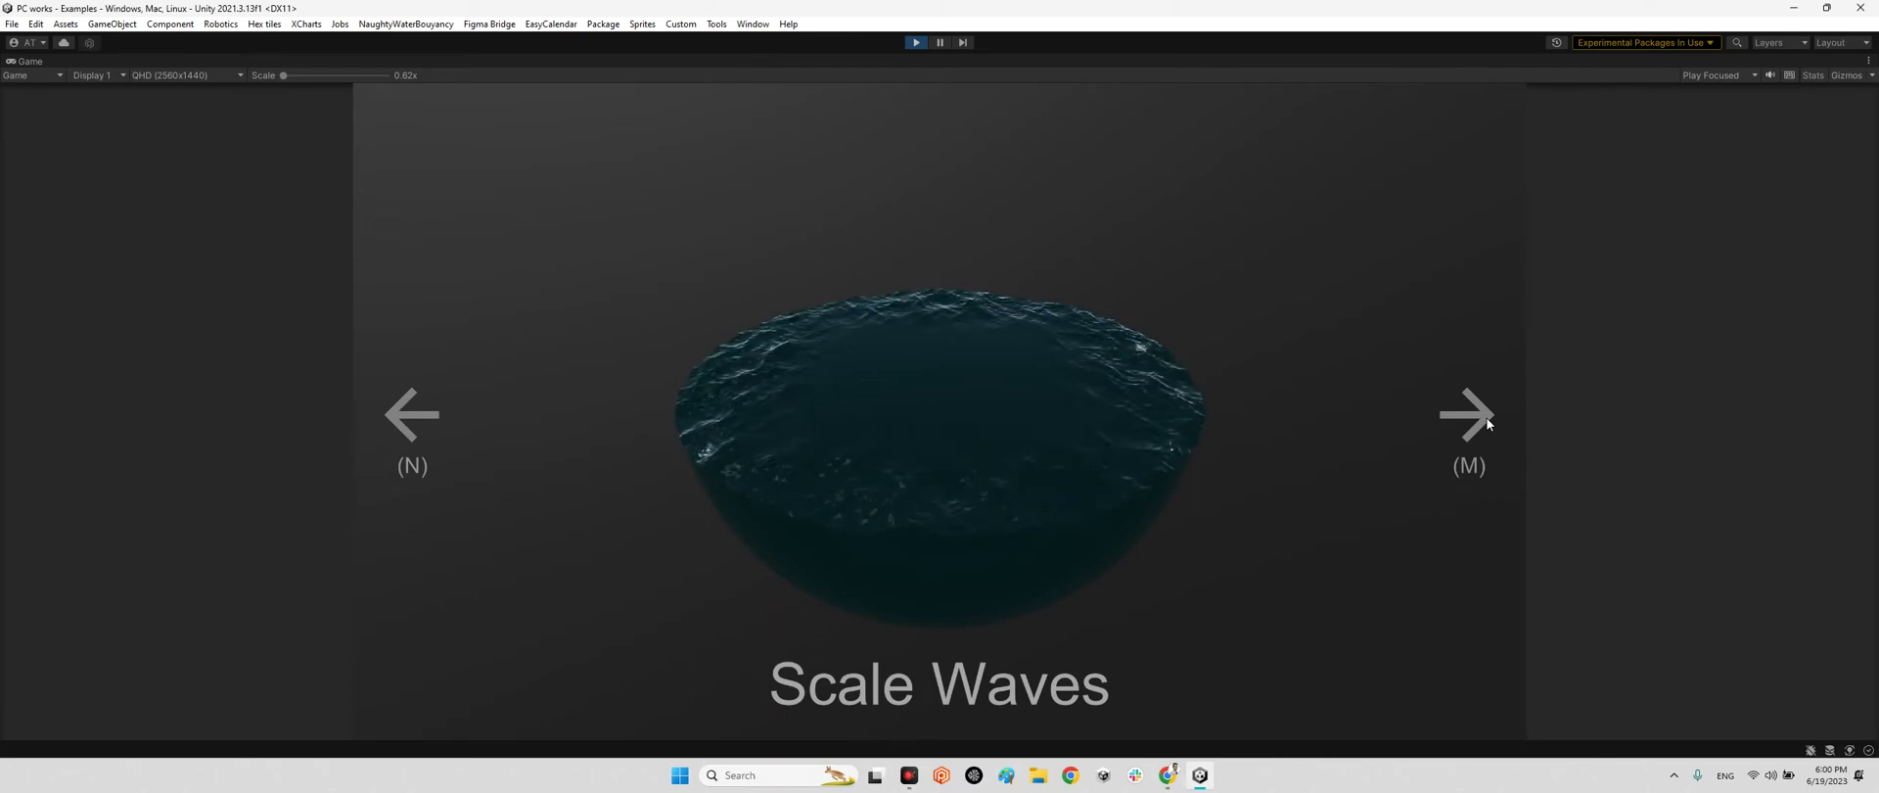
{"action": "left_click", "coordinate": [1488, 422]}
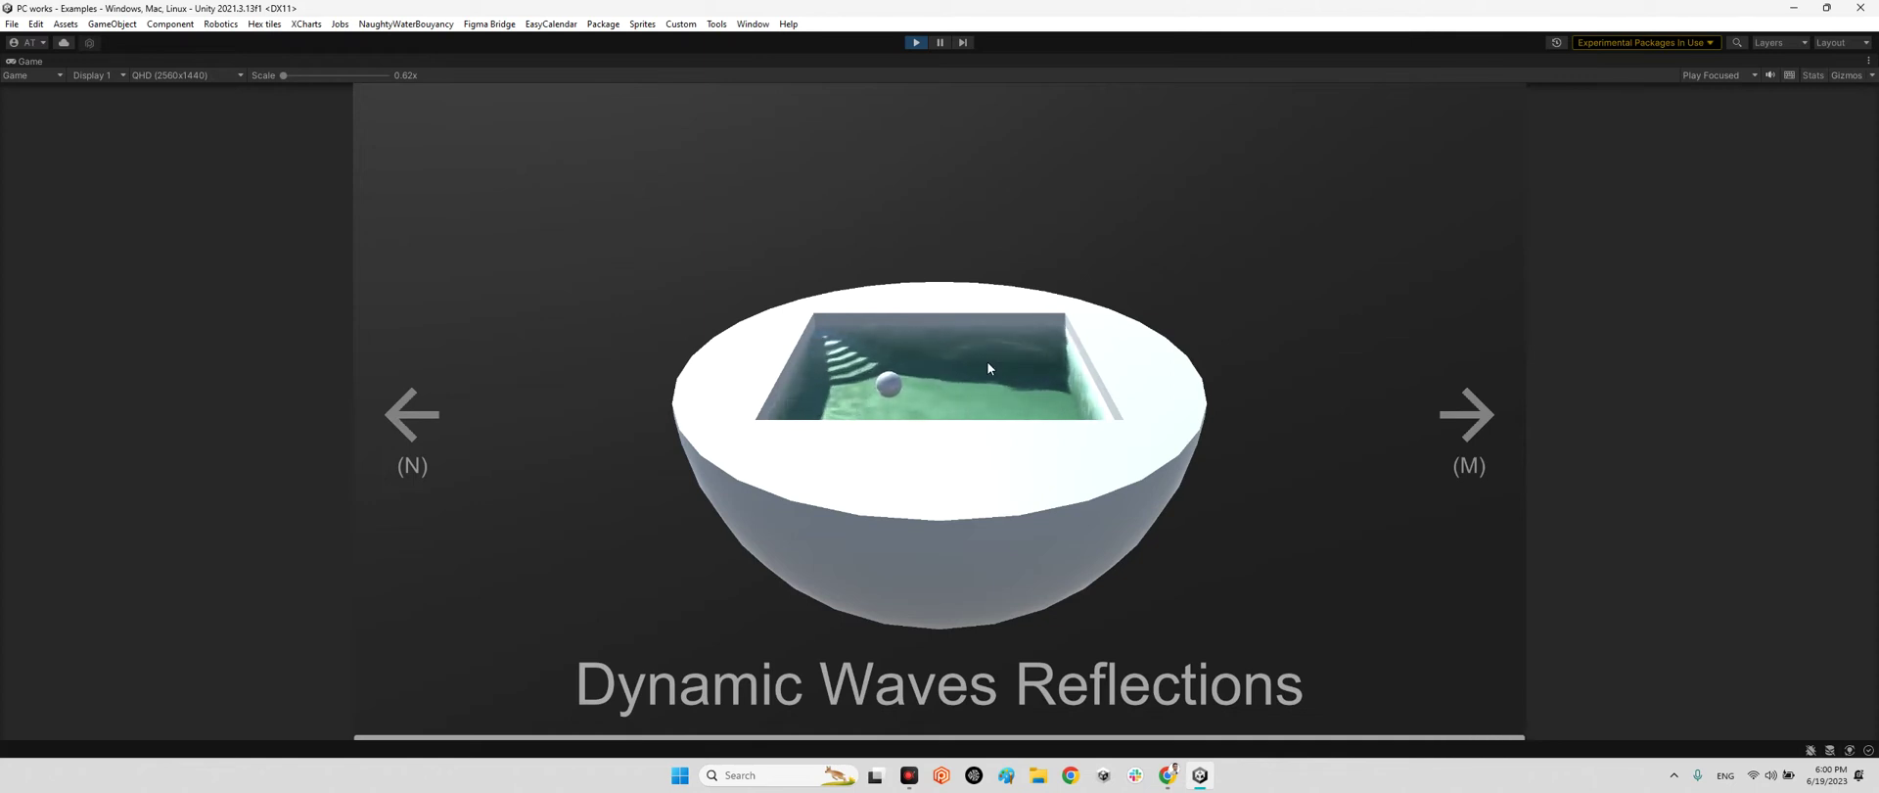
Continue through the Buoyancy, Foam Override, Shadow Override, Trail Renderer and Particle Renderer demos
{"action": "left_click", "coordinate": [1470, 419]}
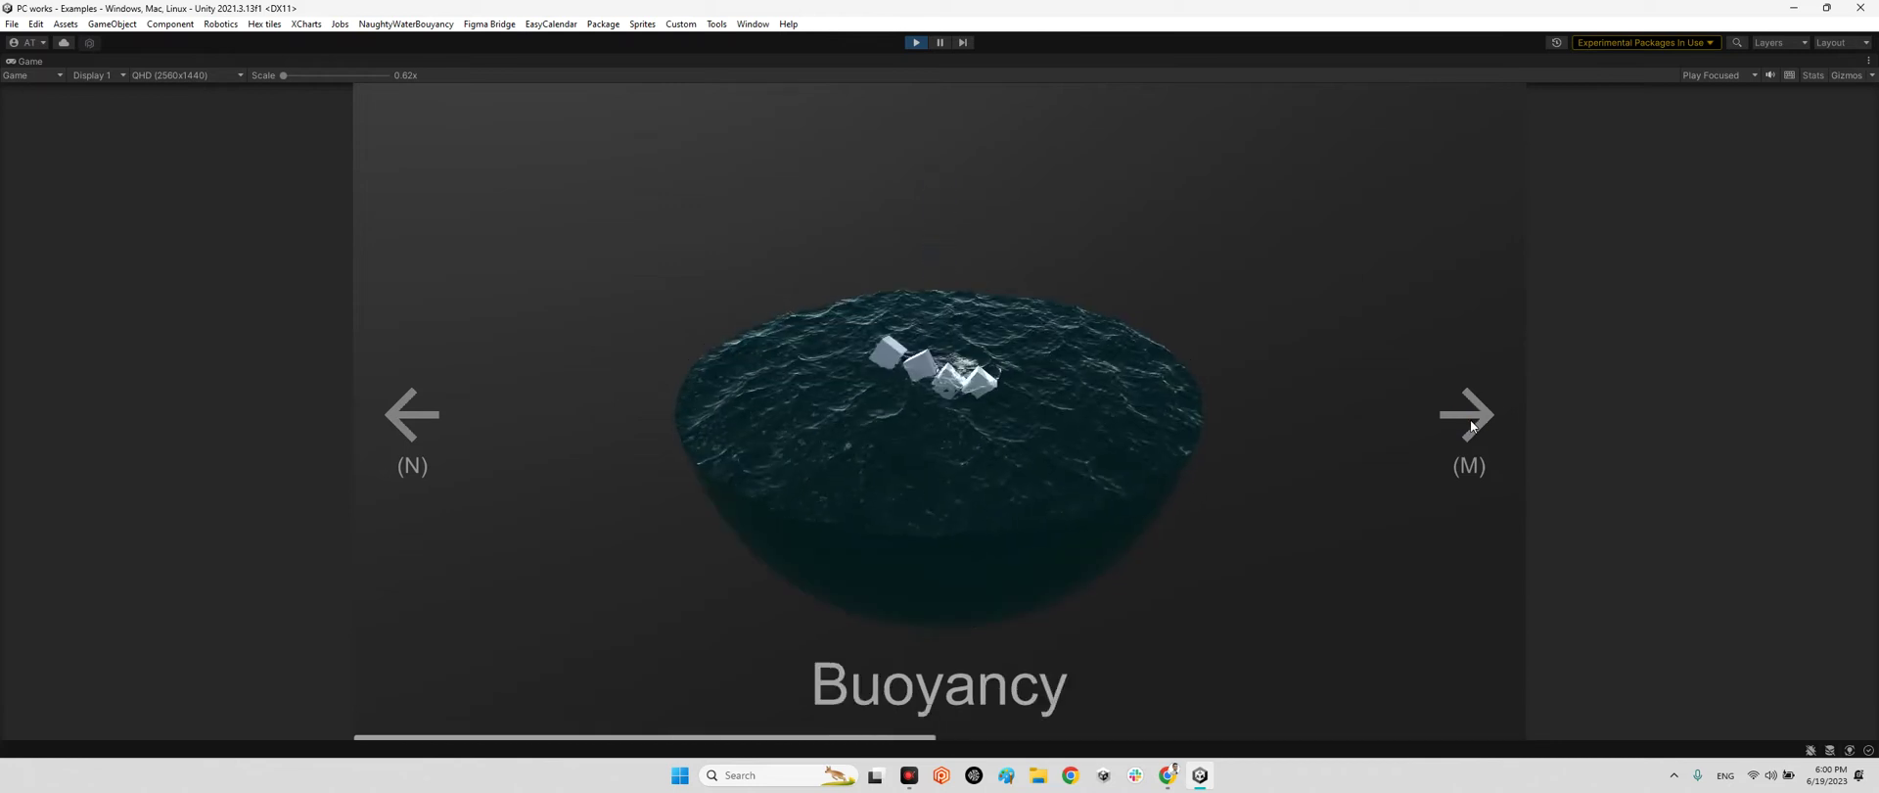
{"action": "left_click", "coordinate": [1470, 419]}
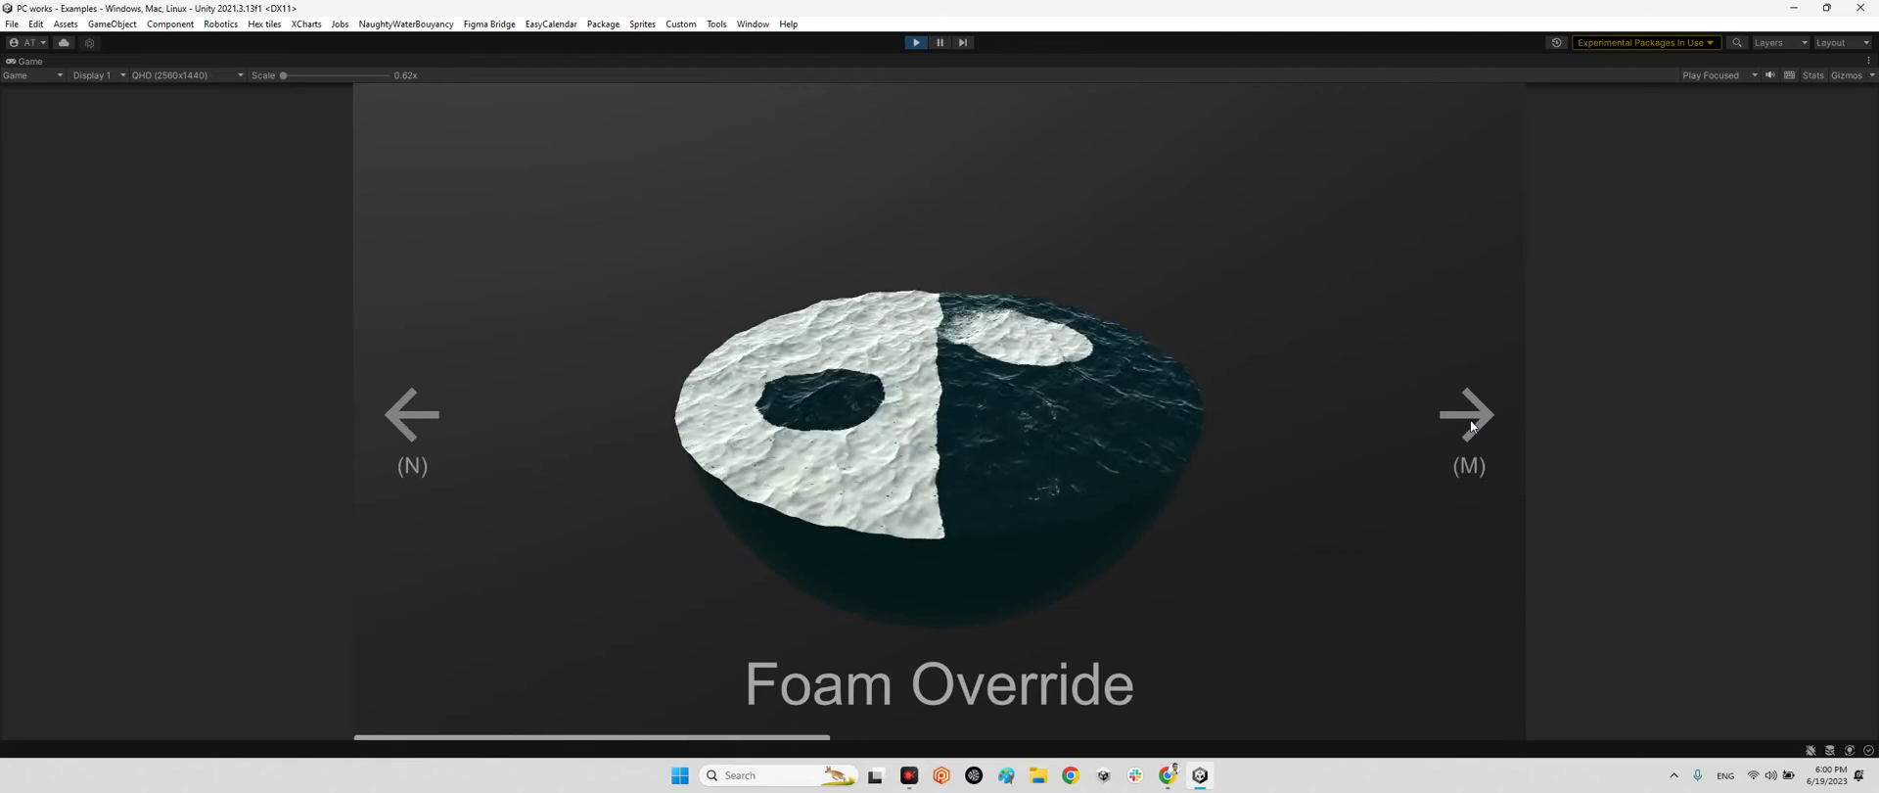
{"action": "left_click", "coordinate": [1470, 418]}
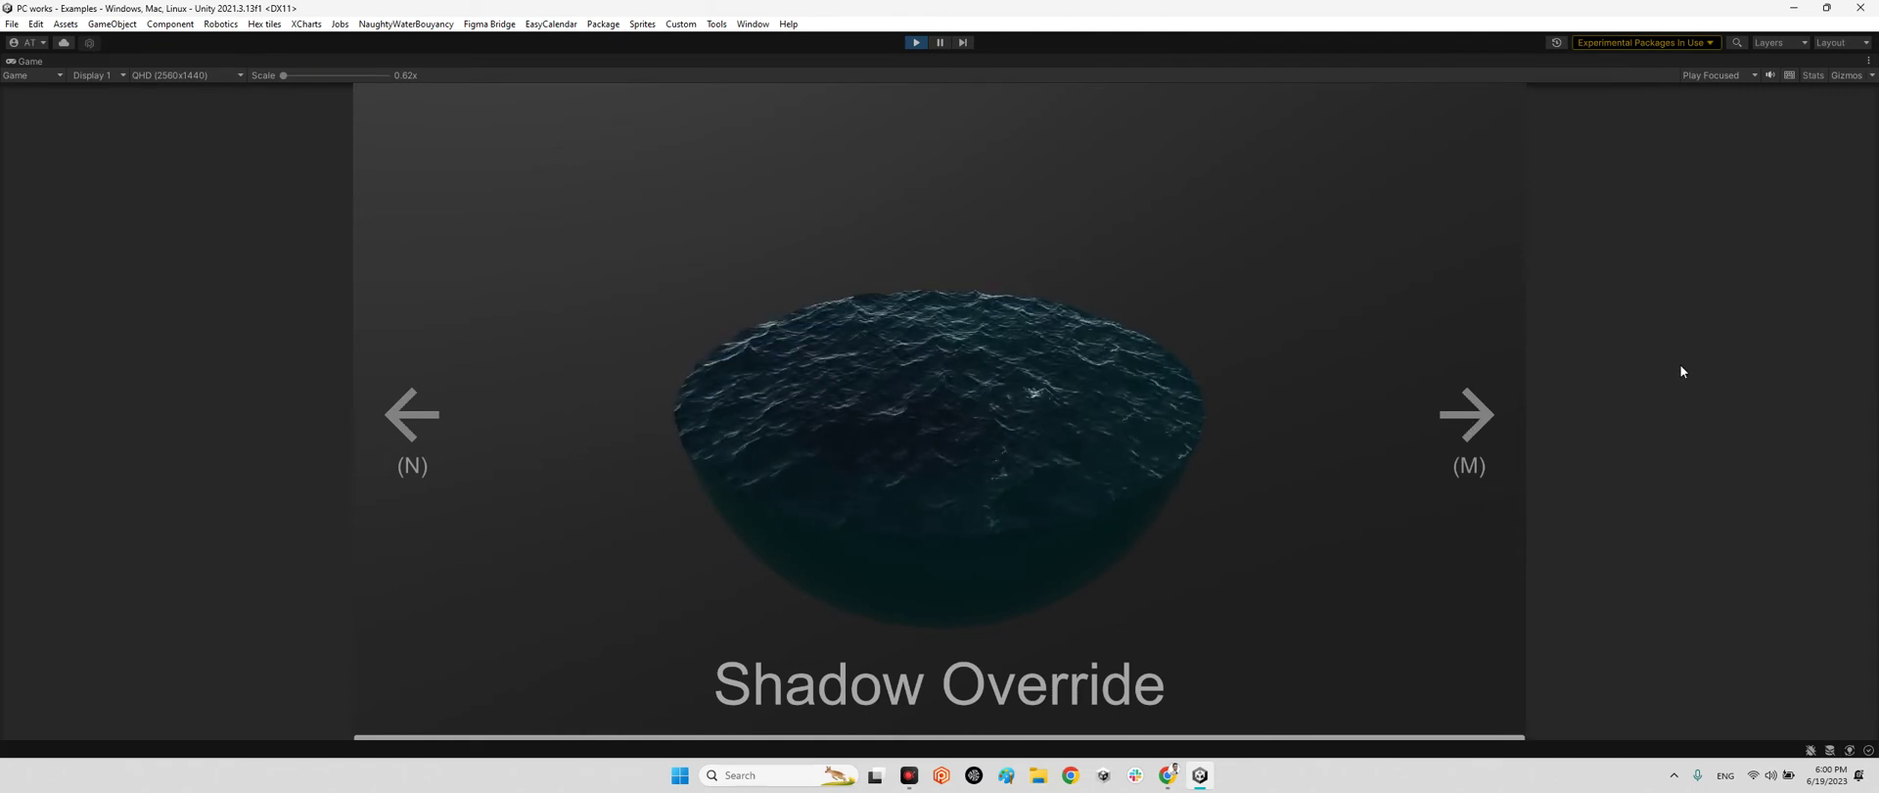
{"action": "left_click", "coordinate": [1465, 414]}
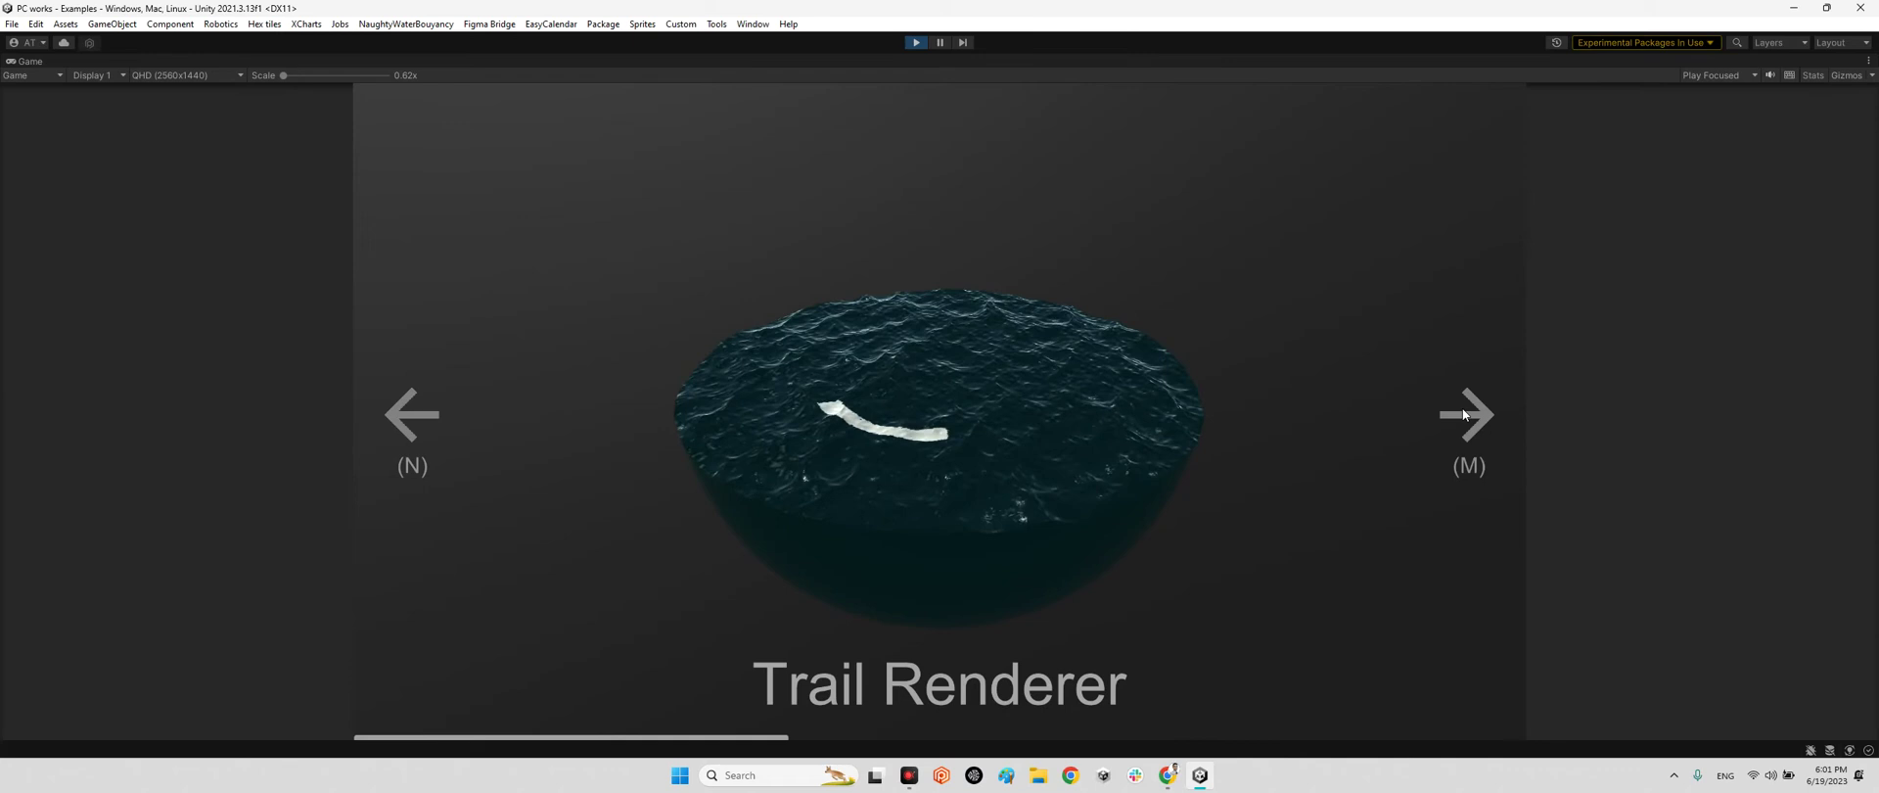
{"action": "left_click", "coordinate": [1465, 414]}
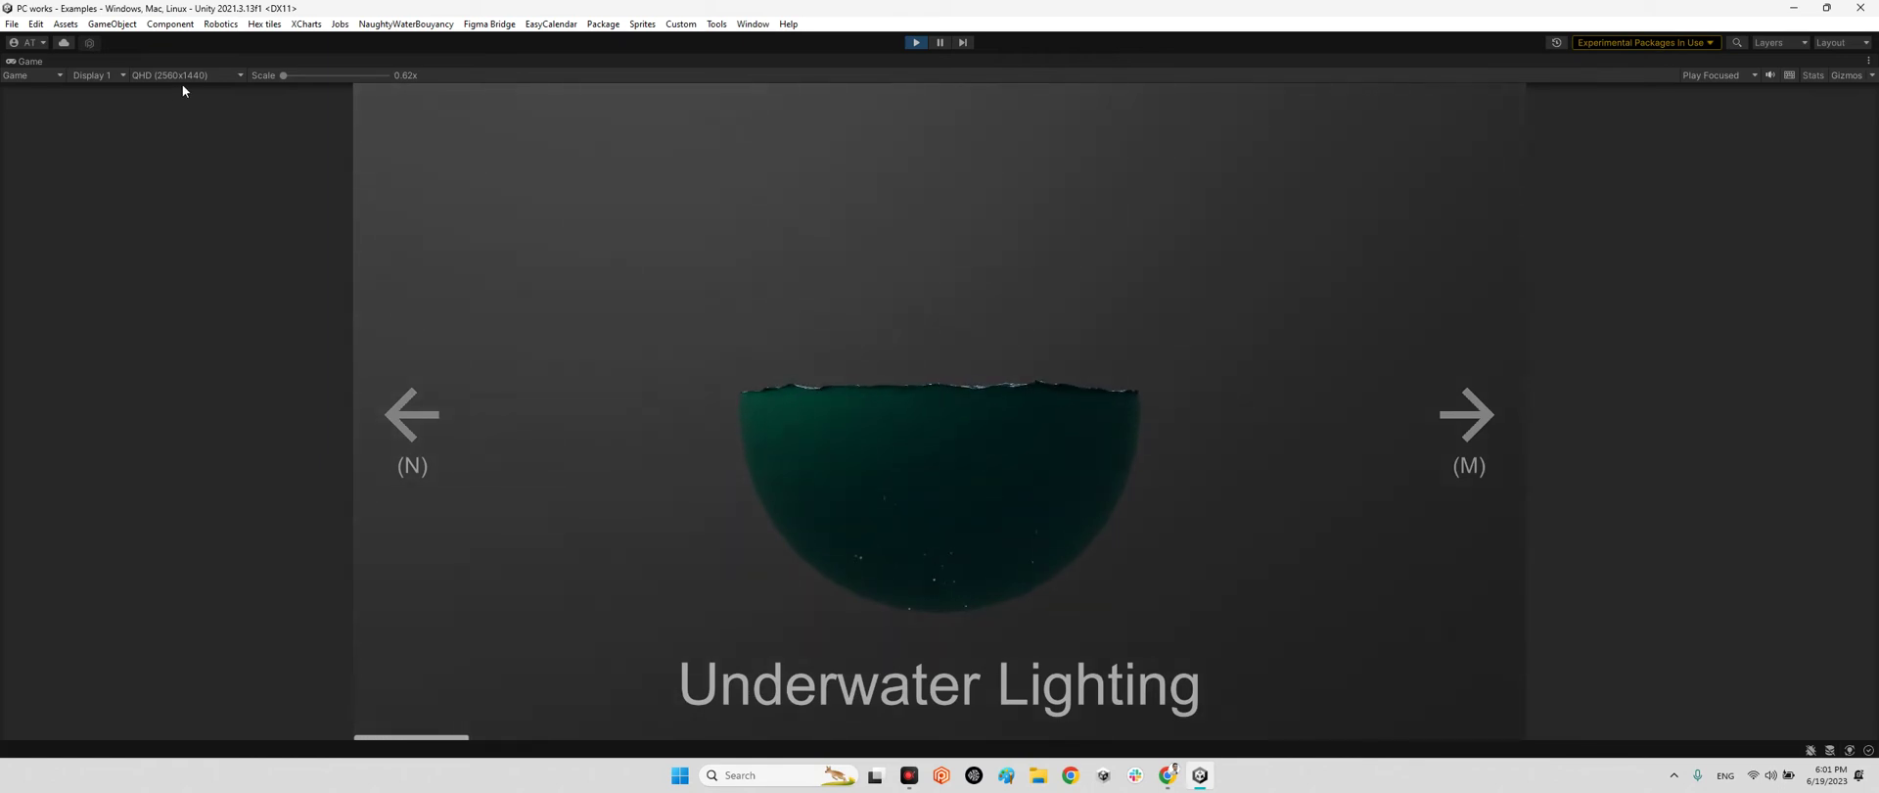
View Push Water Below Geometry through Audio From Height Events to Albedo, then stop playing
{"action": "left_click", "coordinate": [1481, 419]}
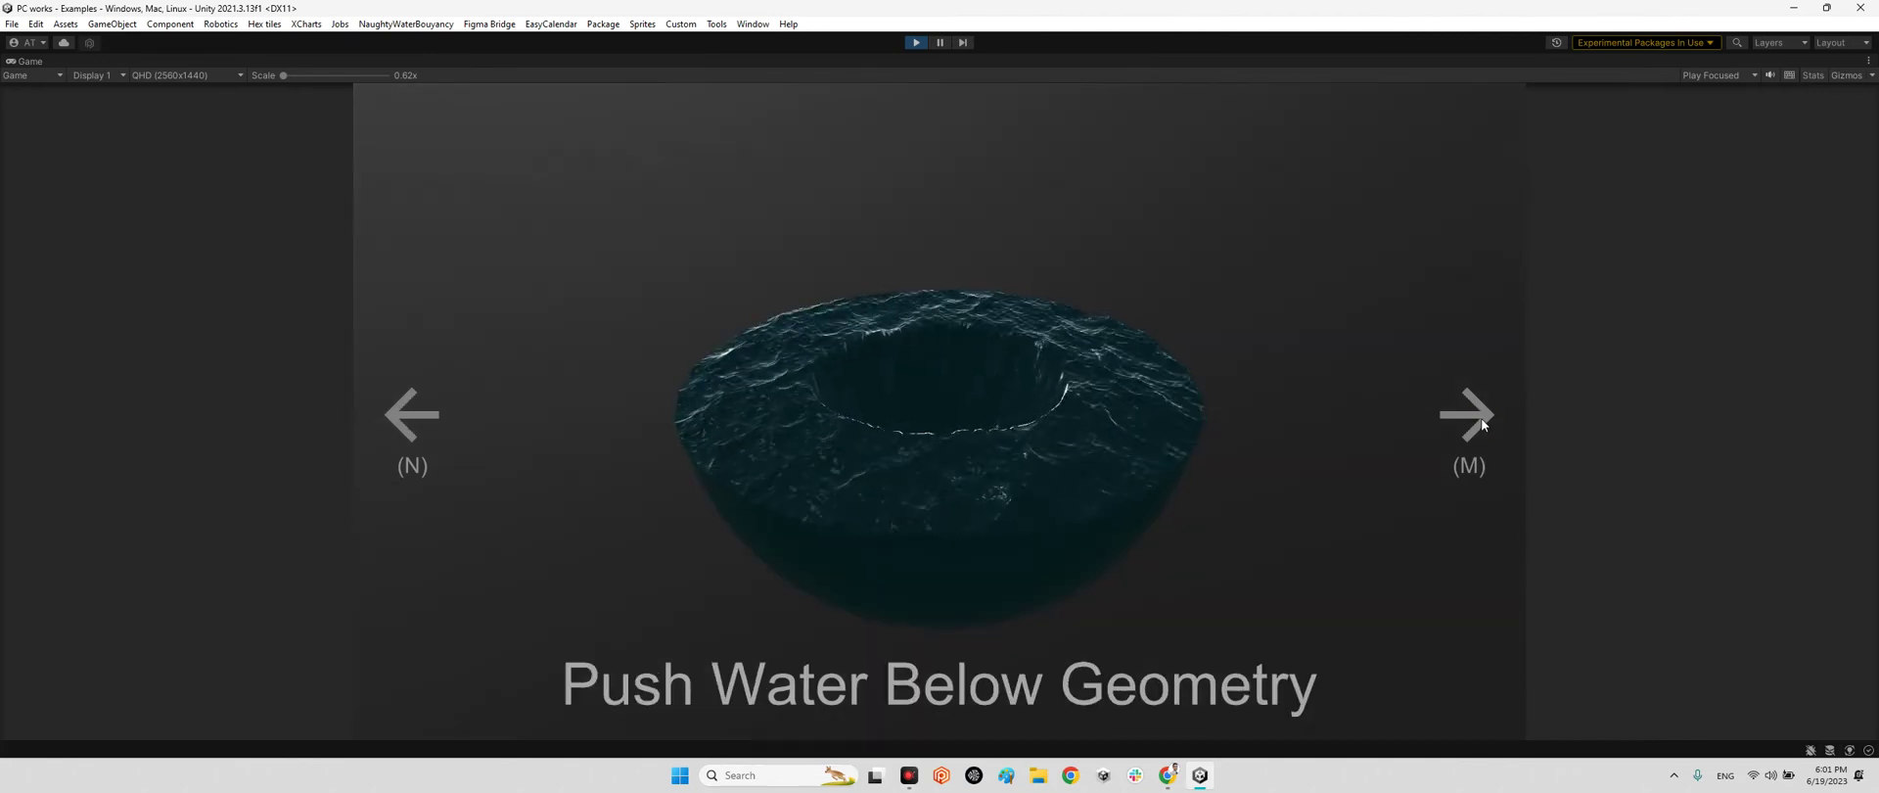
{"action": "left_click", "coordinate": [1481, 419]}
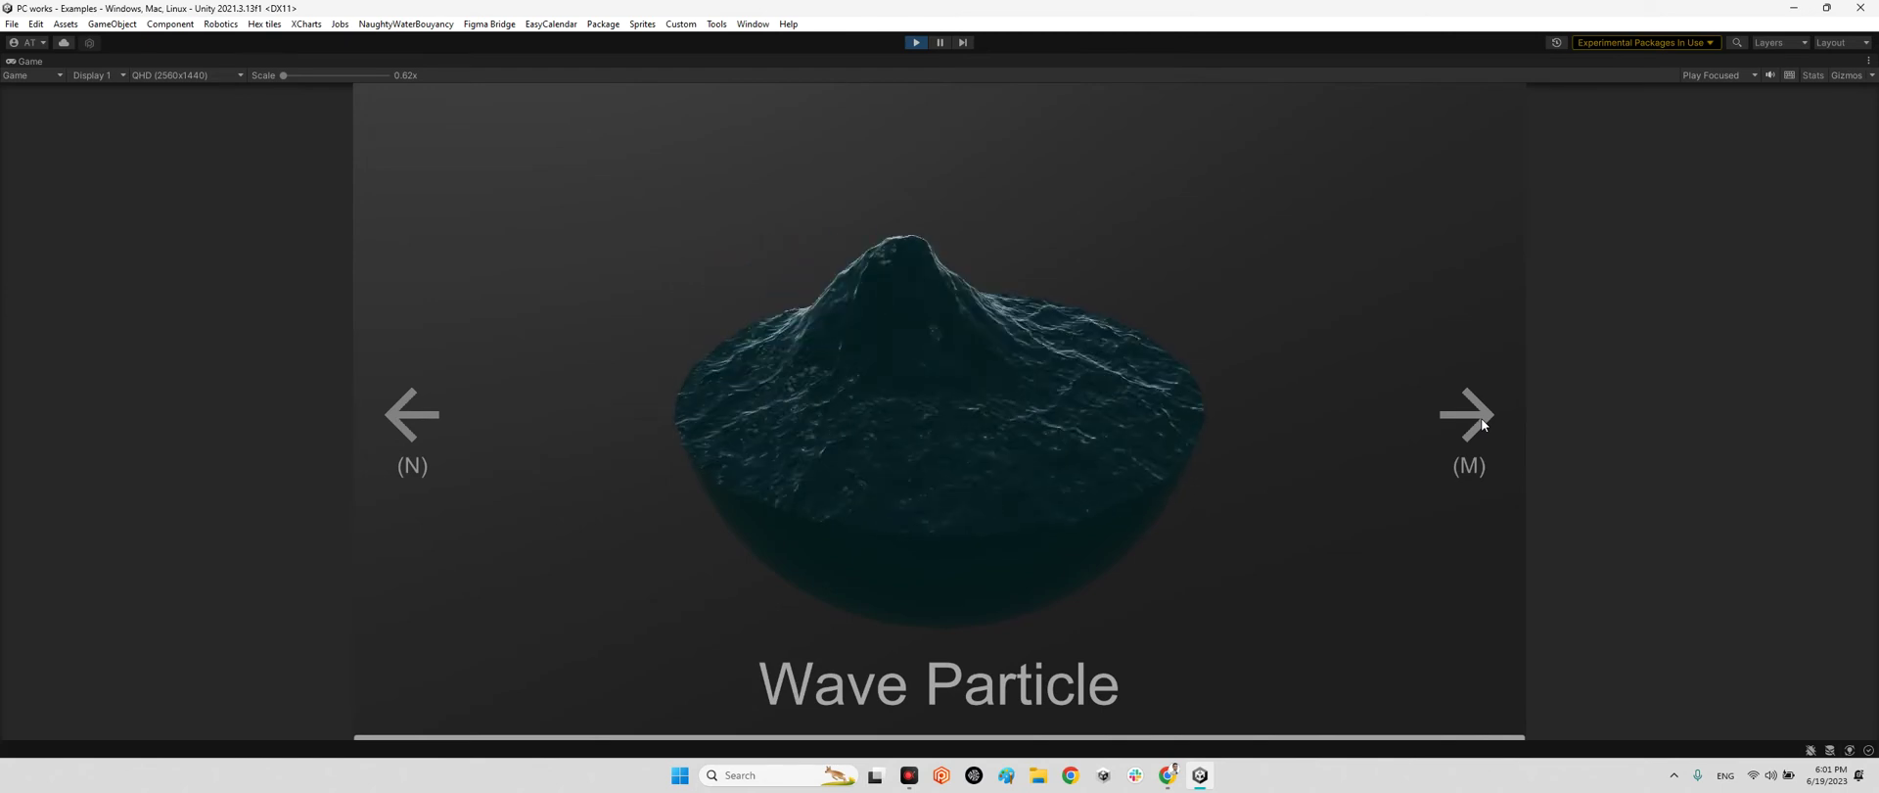
{"action": "left_click", "coordinate": [1481, 419]}
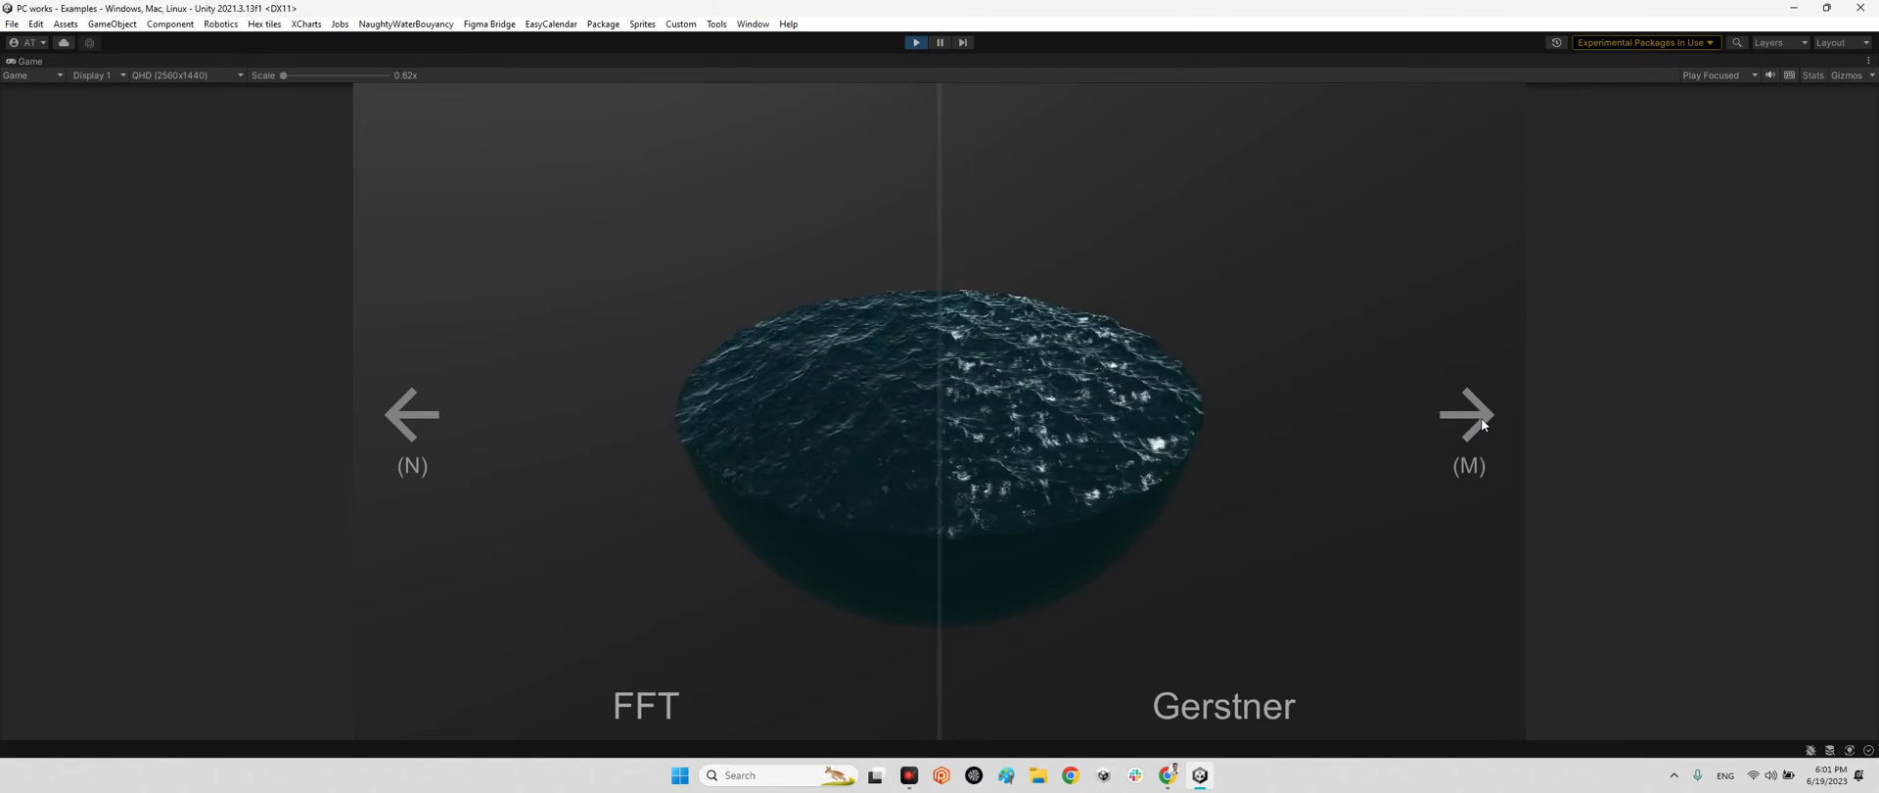
{"action": "left_click", "coordinate": [1482, 419]}
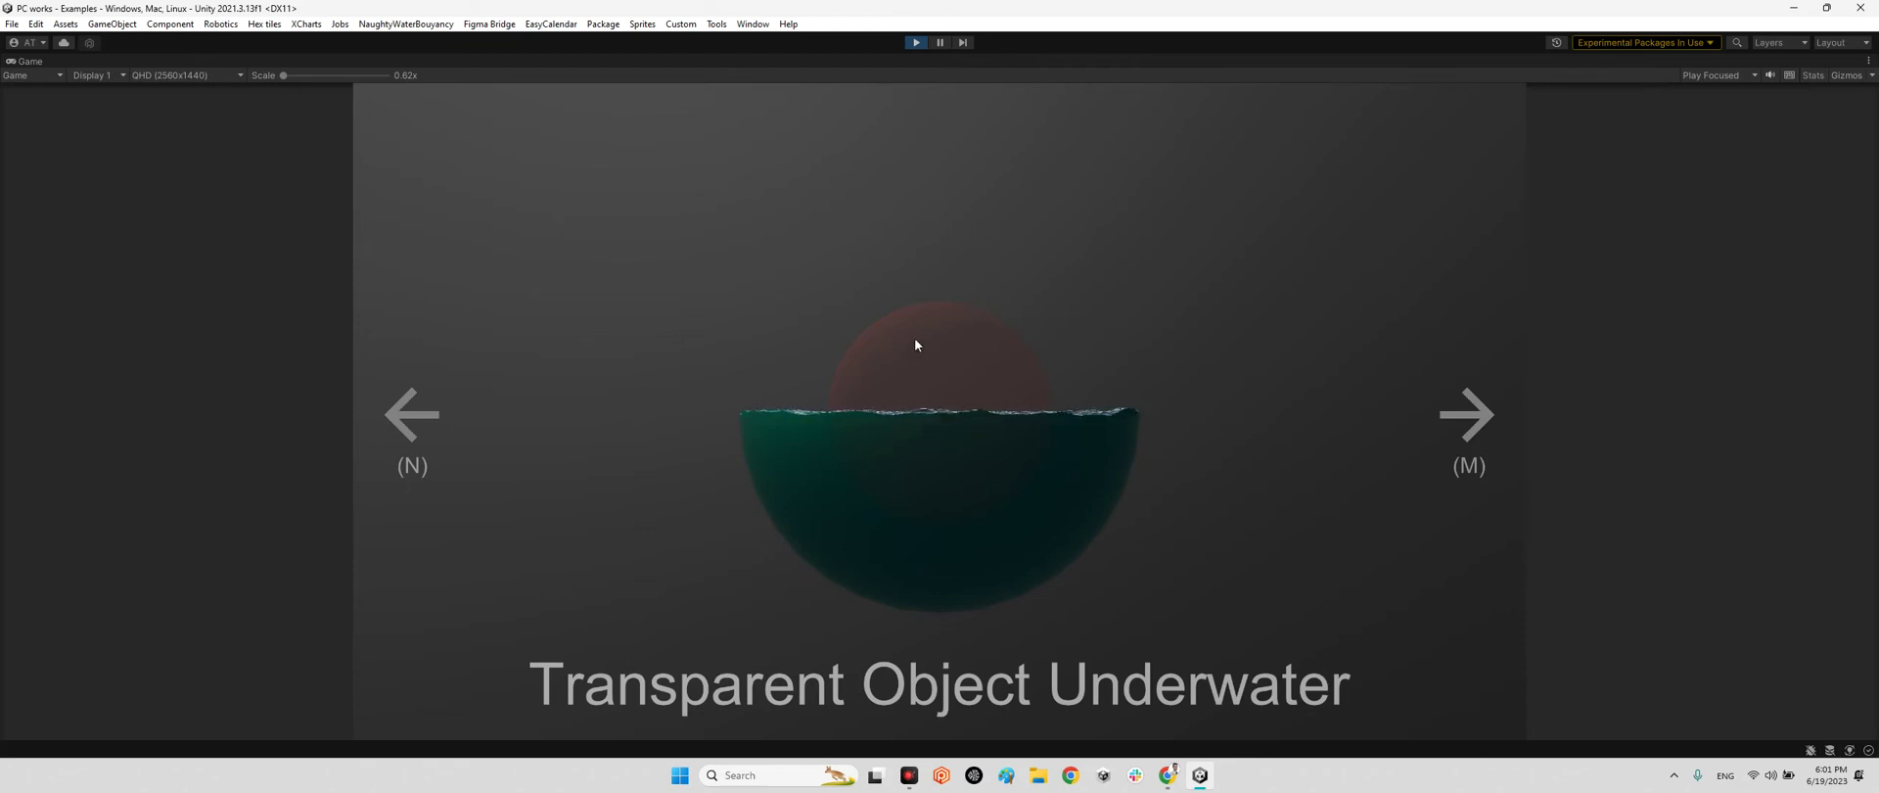
{"action": "left_click", "coordinate": [1458, 414]}
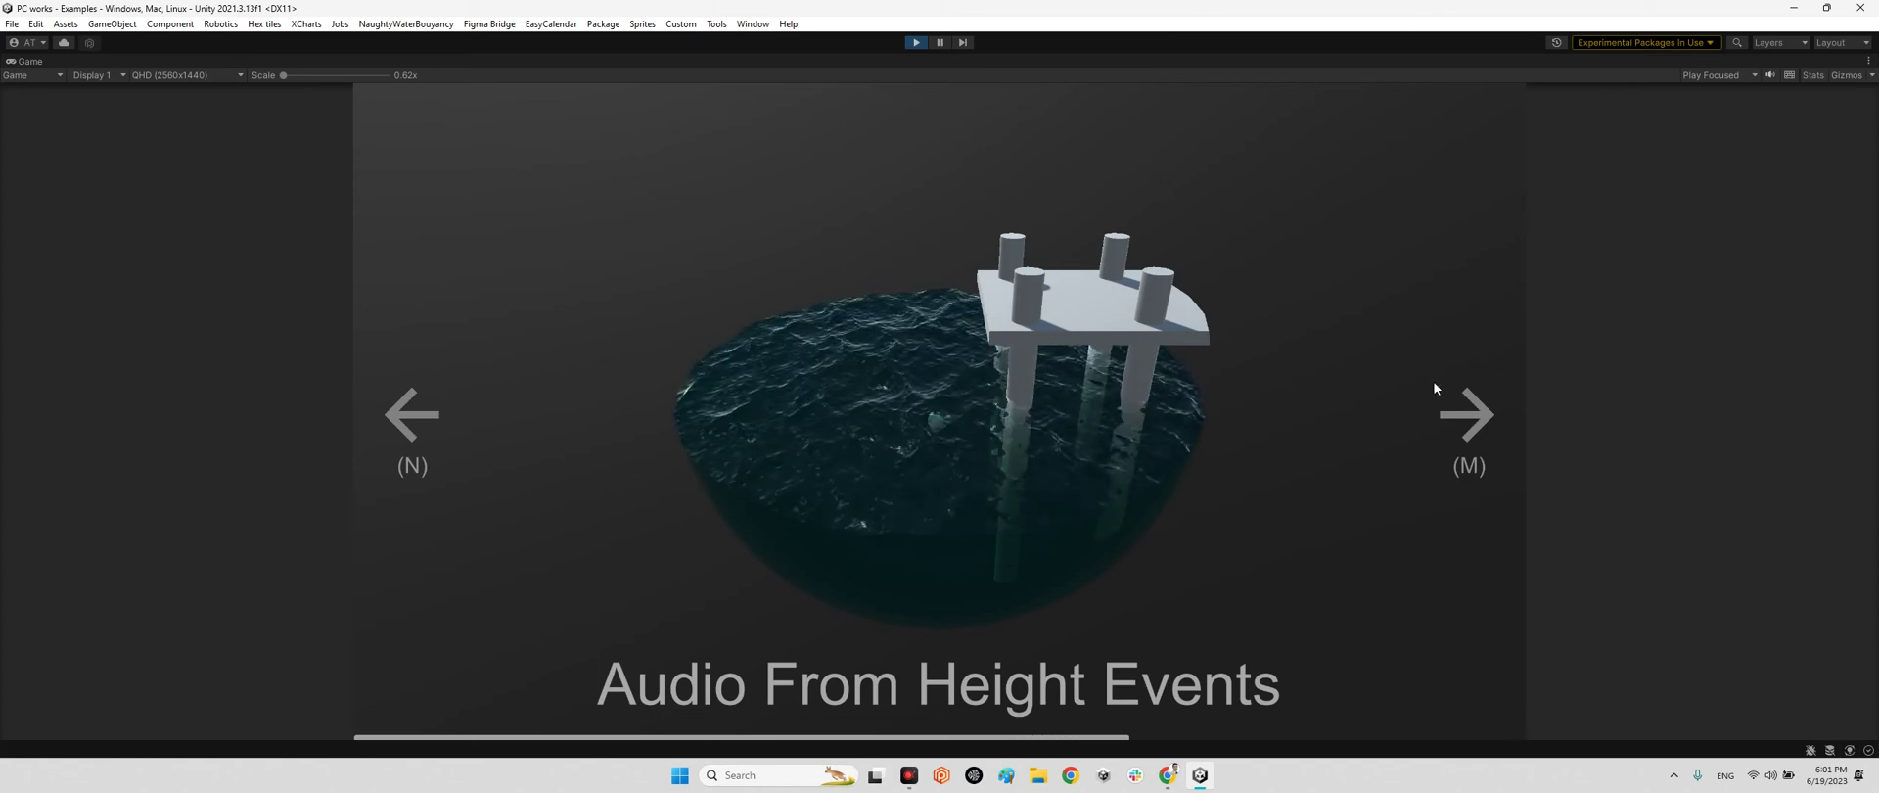
{"action": "left_click", "coordinate": [1473, 416]}
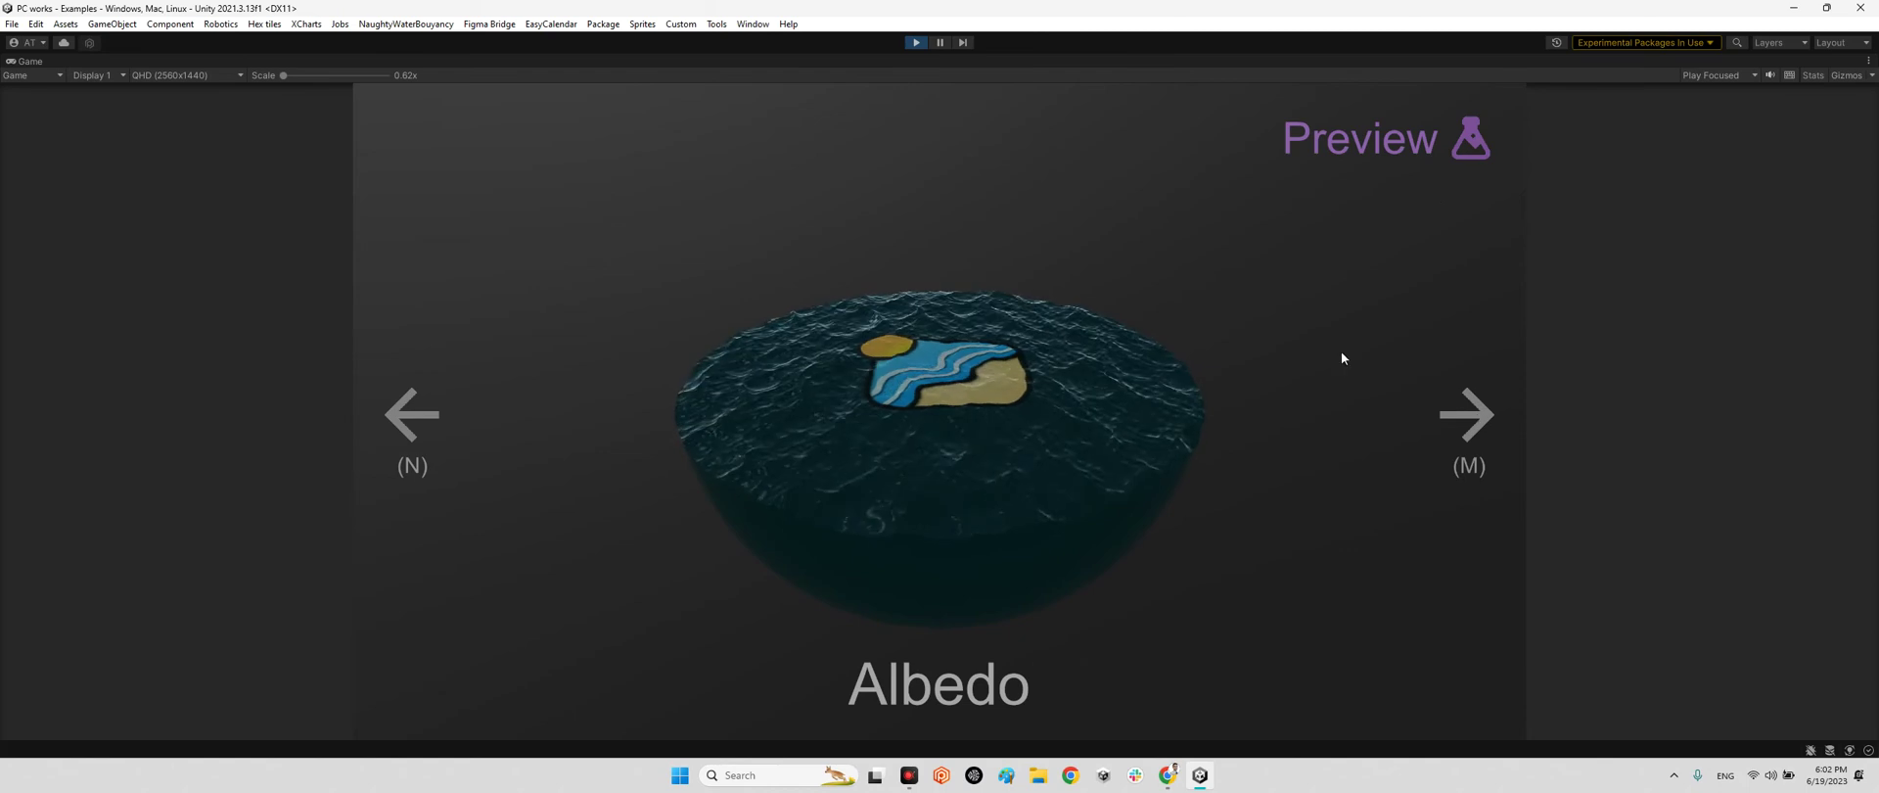
{"action": "left_click", "coordinate": [918, 45]}
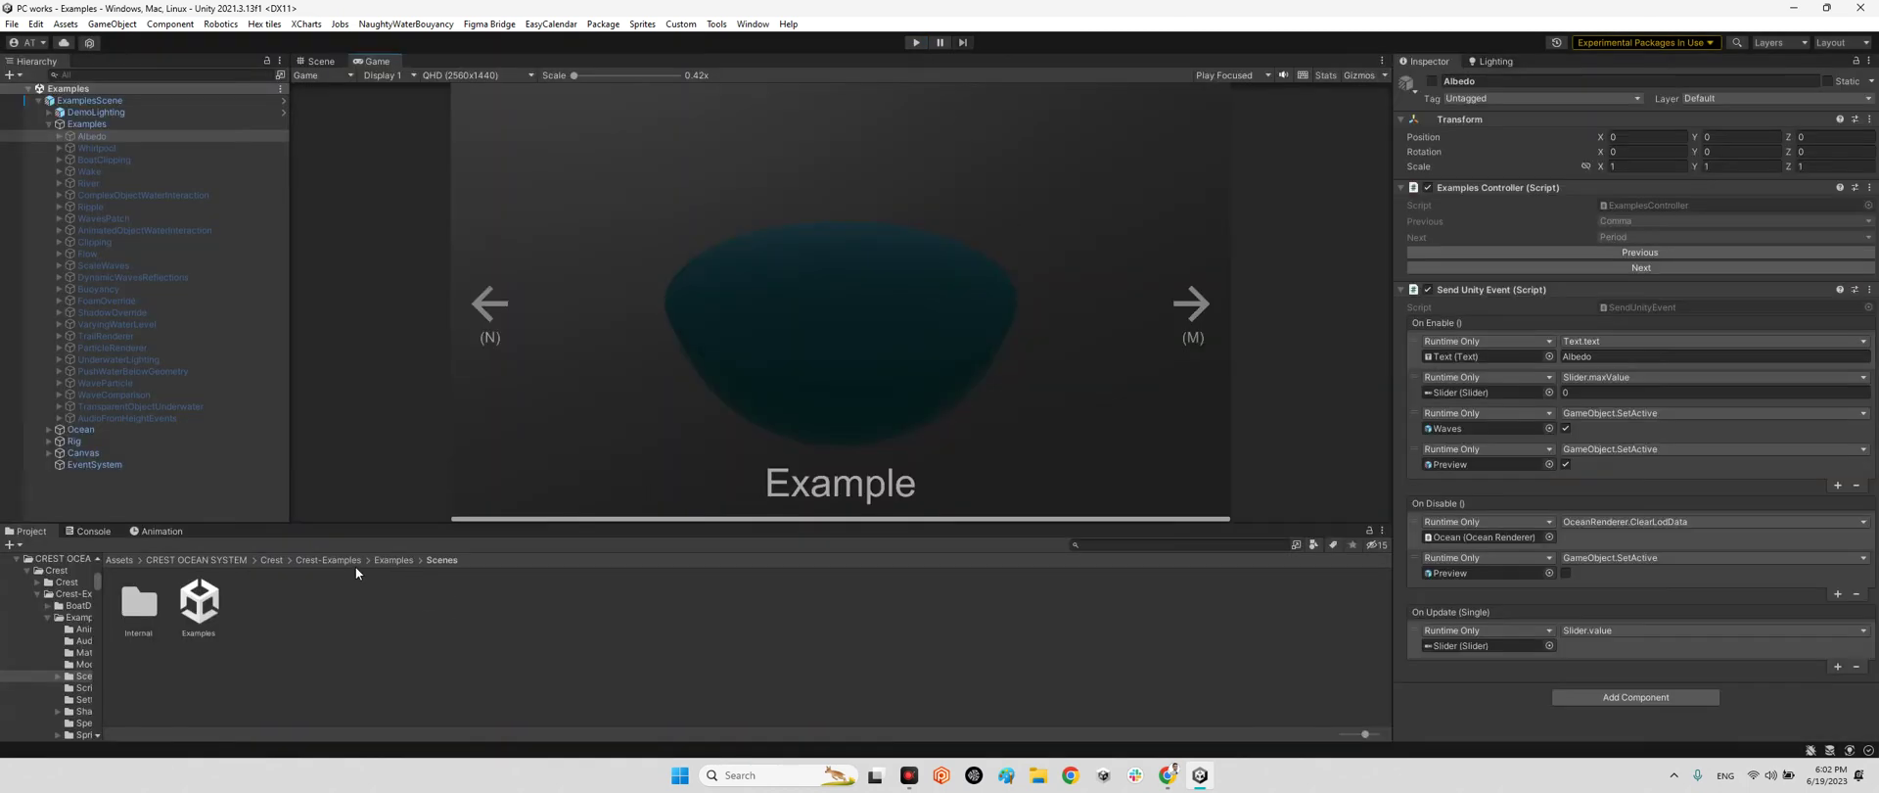
Open the SplineTest scene from CREST OCEAN SYSTEM > Development > Scenes and view it in Scene view
{"action": "left_click", "coordinate": [225, 558]}
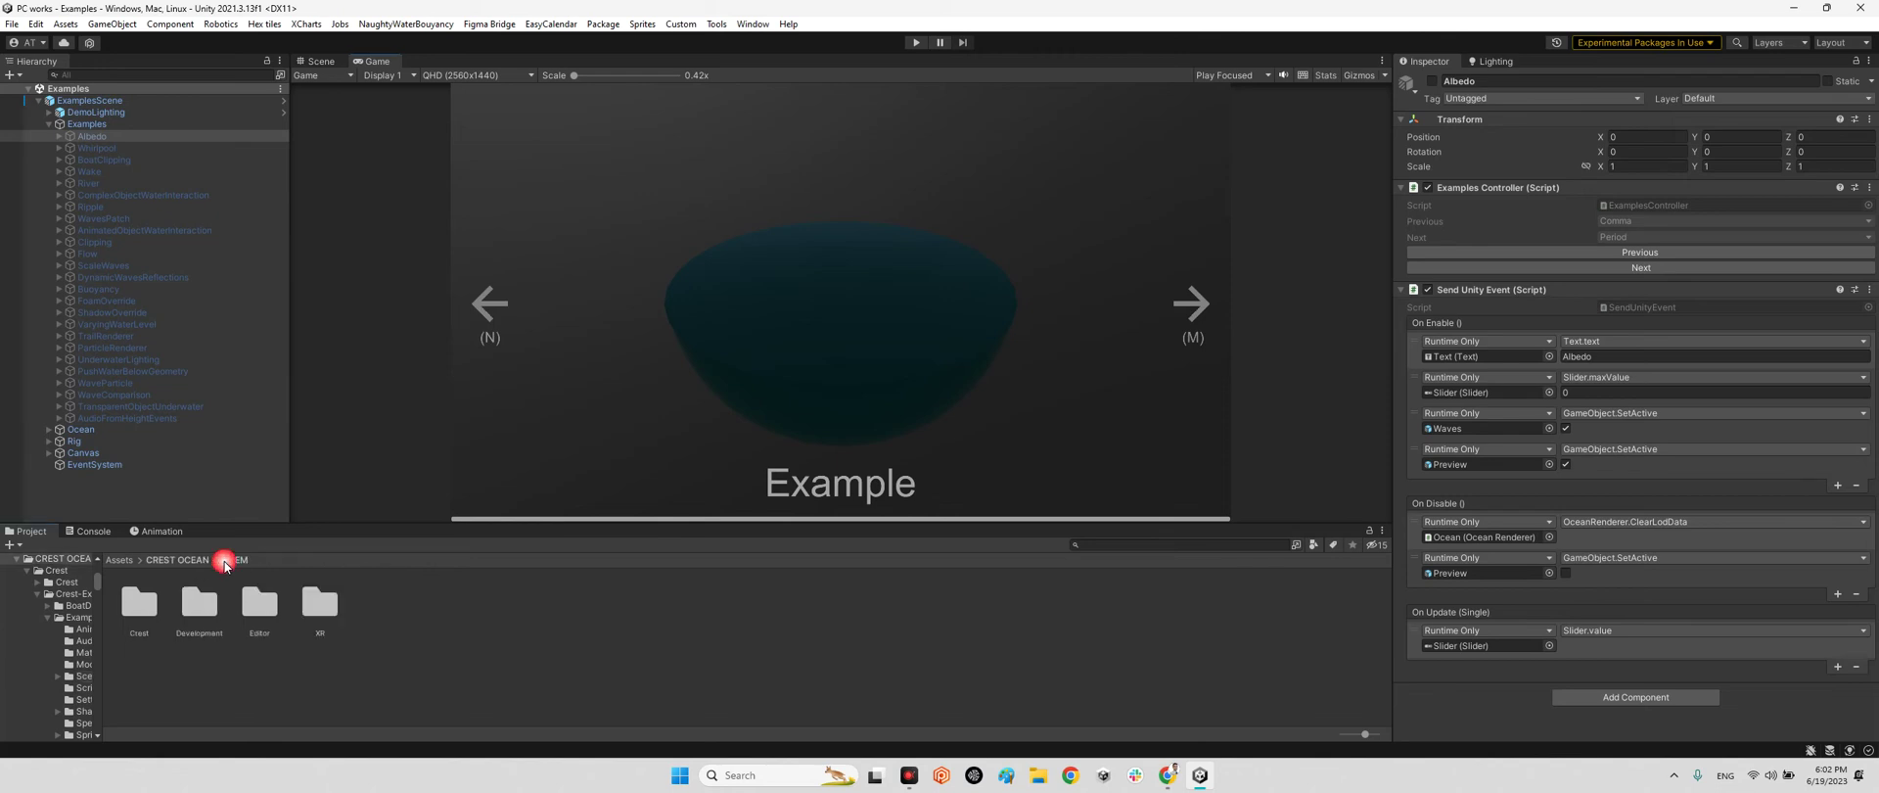
{"action": "double_click", "coordinate": [149, 607]}
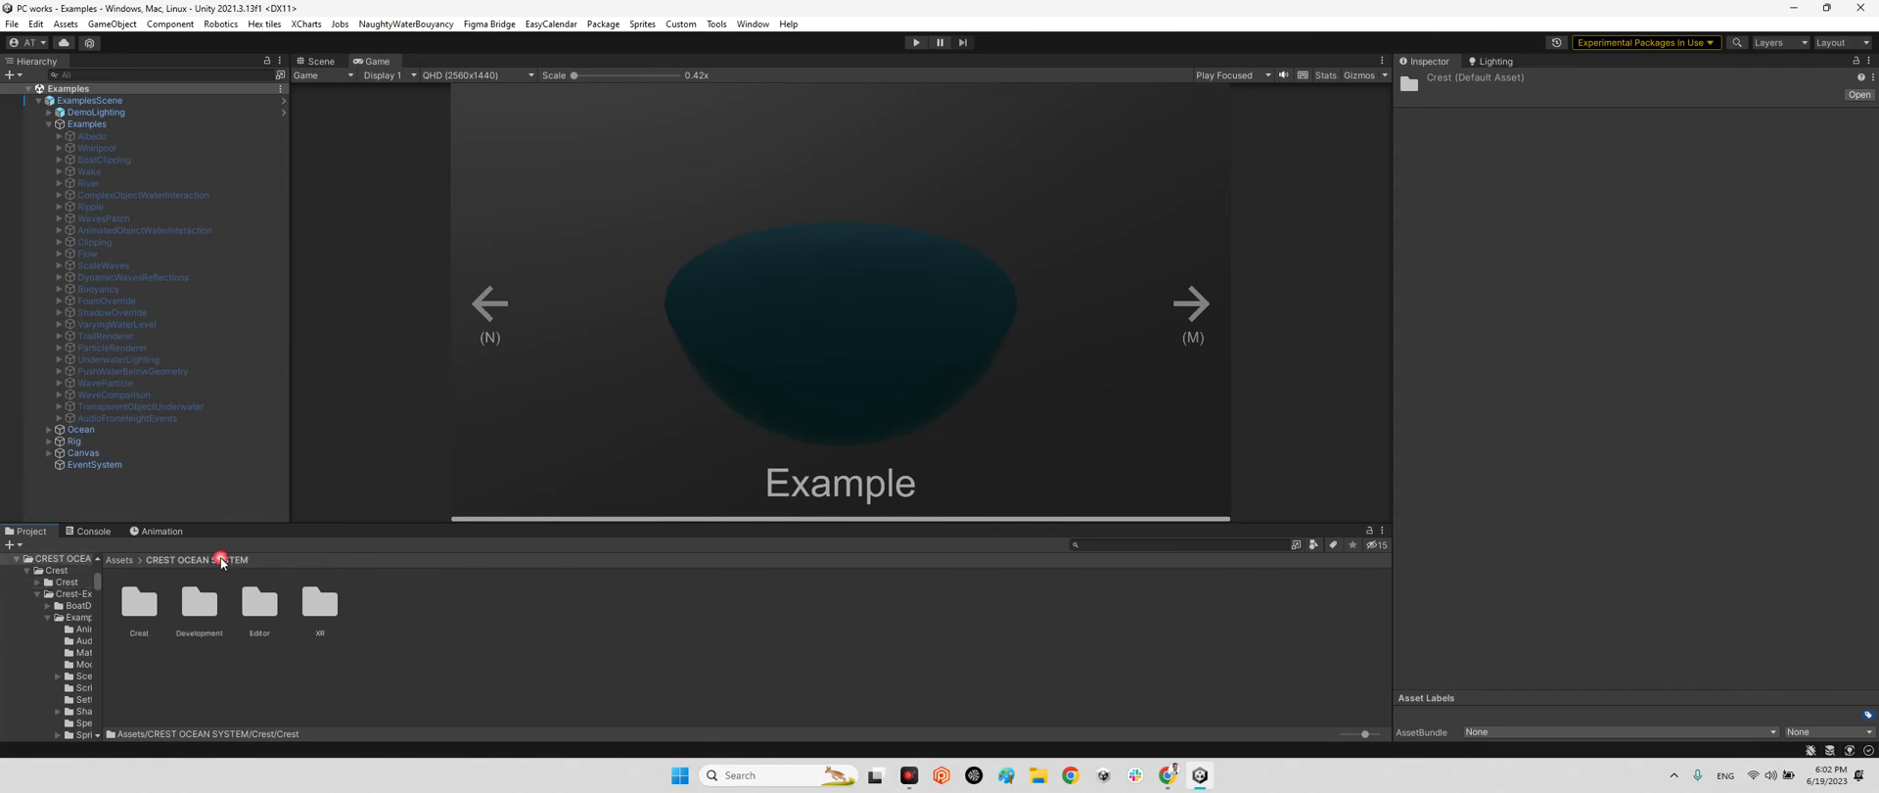
{"action": "double_click", "coordinate": [201, 607]}
{"action": "left_click", "coordinate": [252, 612]}
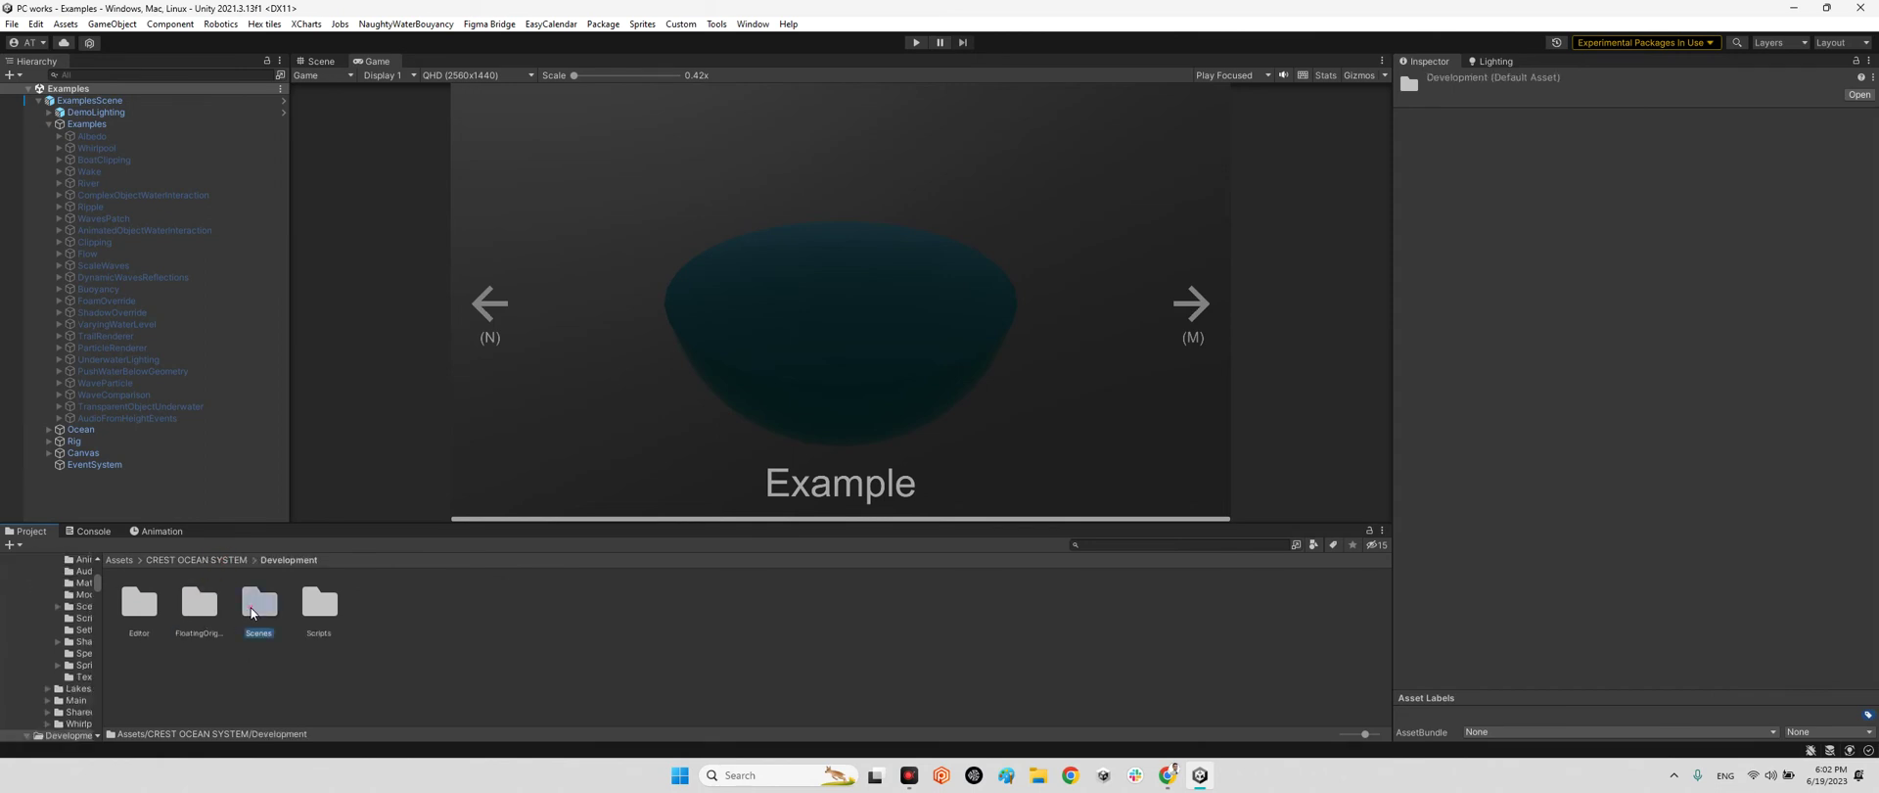
{"action": "double_click", "coordinate": [253, 613]}
{"action": "double_click", "coordinate": [209, 614]}
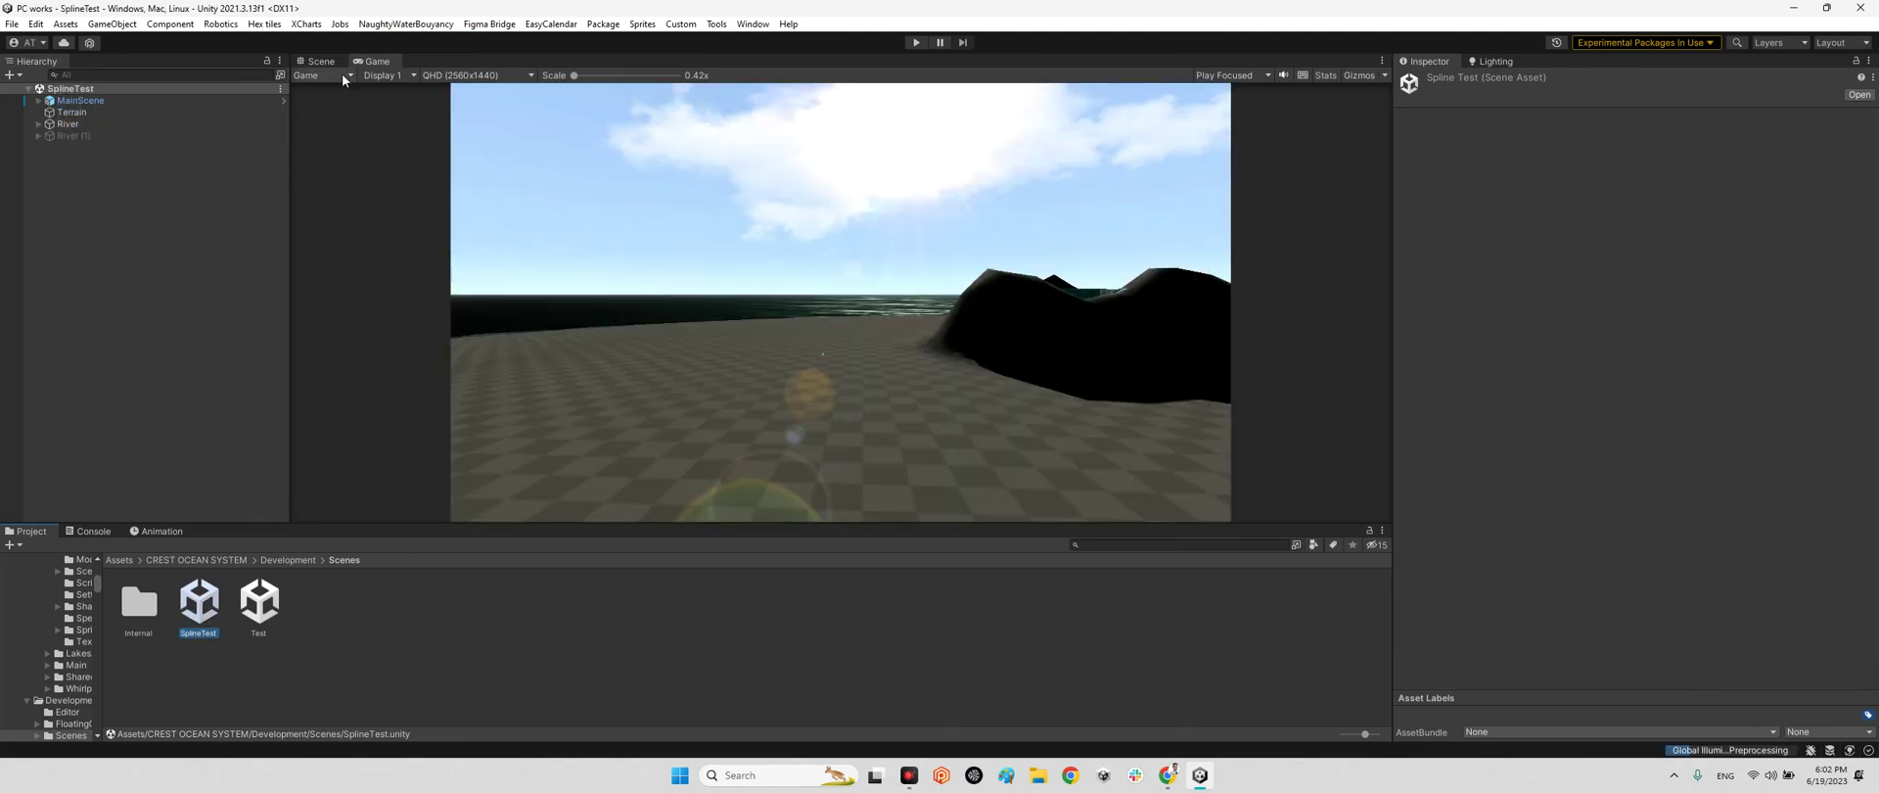
{"action": "left_click", "coordinate": [321, 61]}
Run the SplineTest scene and watch its ocean meeting the shore in the Scene view
{"action": "left_click", "coordinate": [916, 42]}
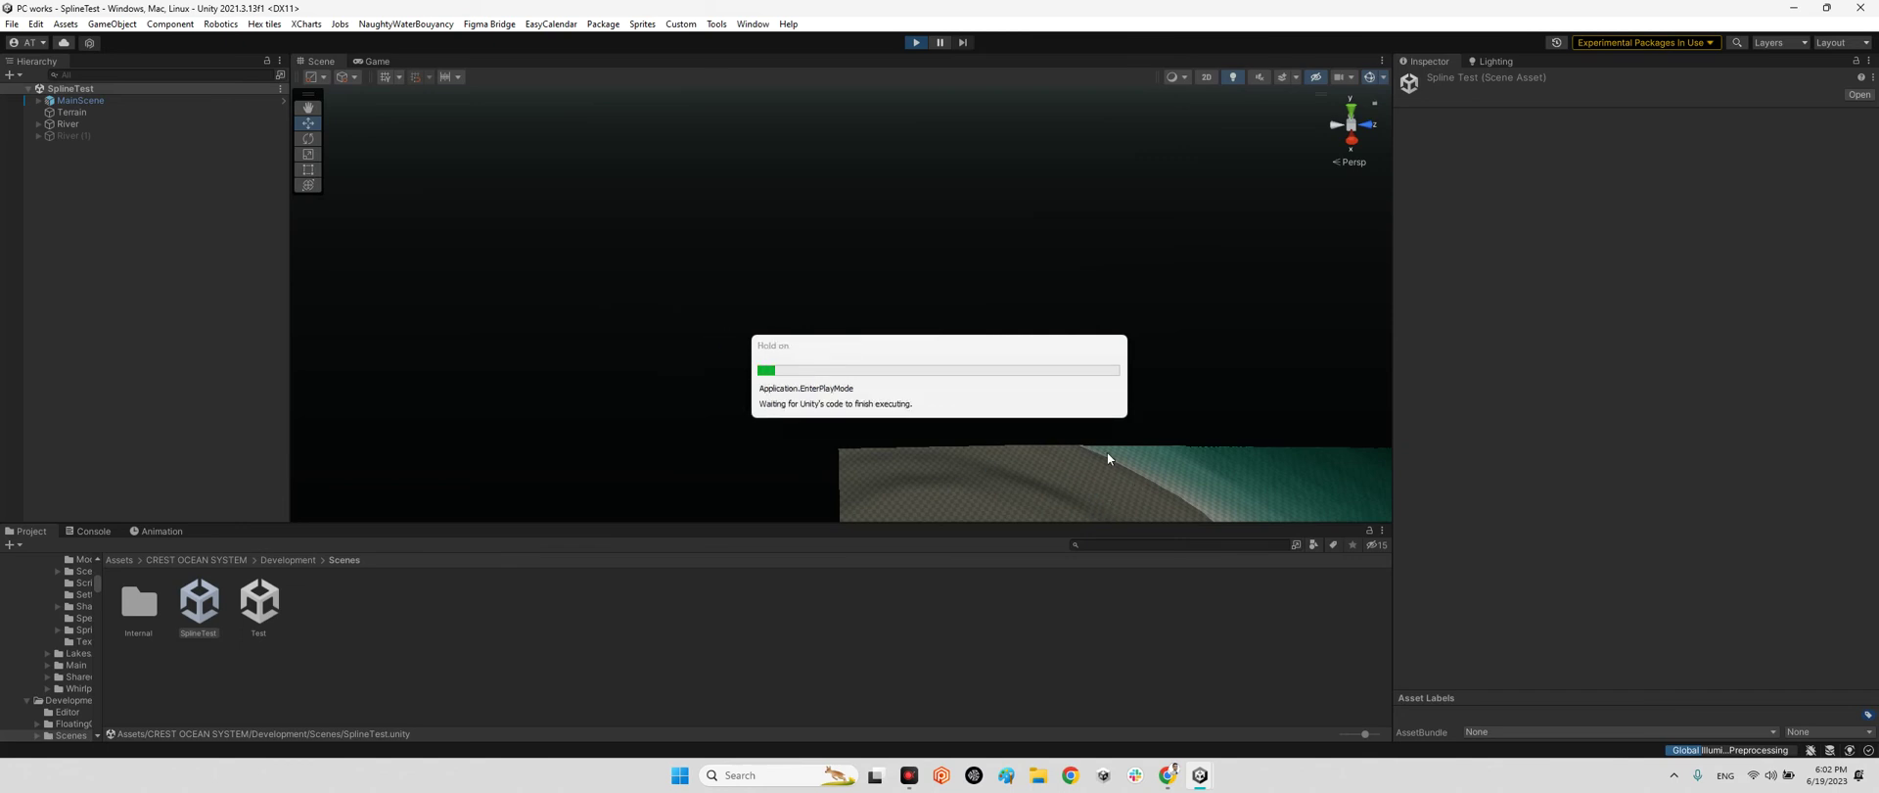
{"action": "left_click", "coordinate": [337, 61]}
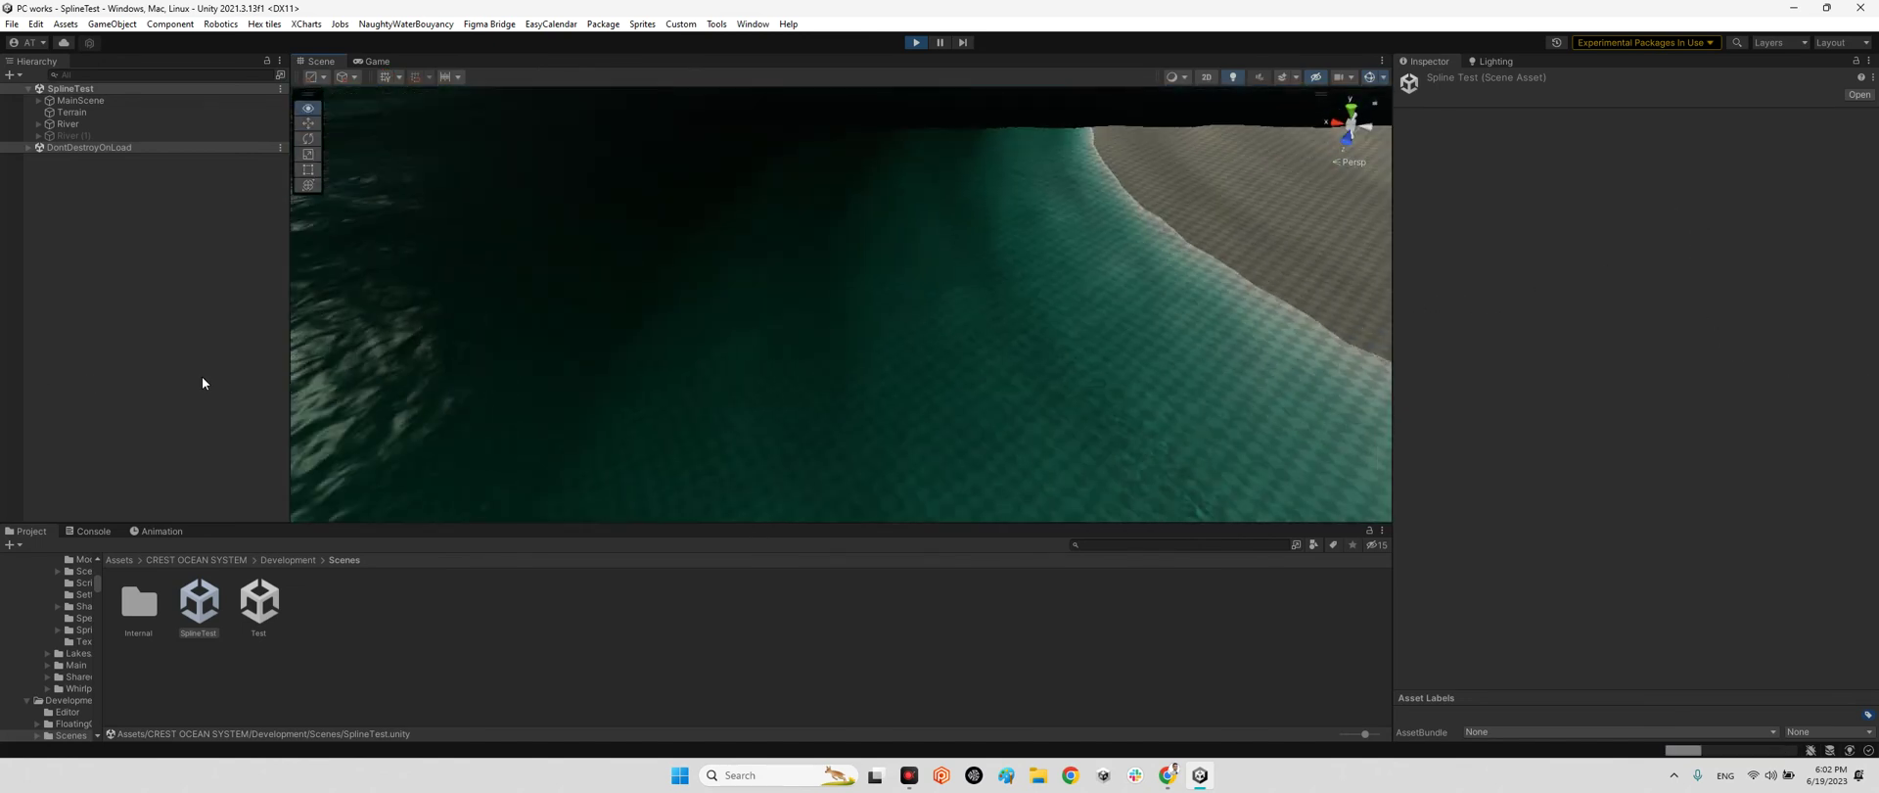
Fly from the shore down to water level and across the open ocean, then exit Play mode
{"action": "right_click_drag", "start_coordinate": [469, 385], "coordinate": [467, 393]}
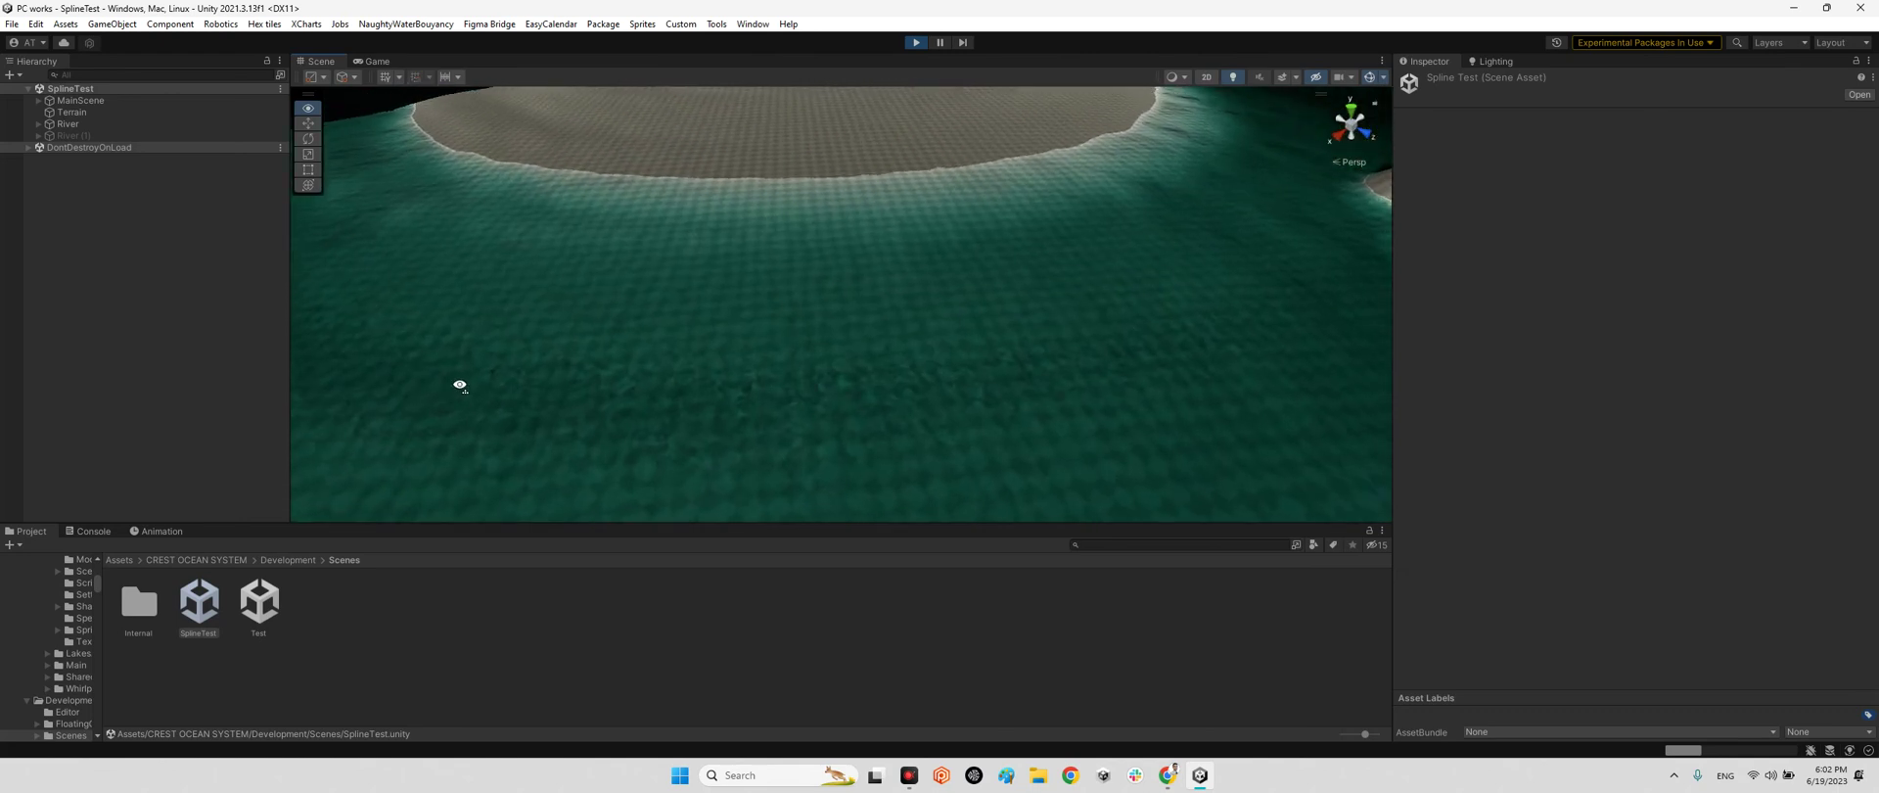
{"action": "right_click_drag", "start_coordinate": [467, 394], "coordinate": [386, 424]}
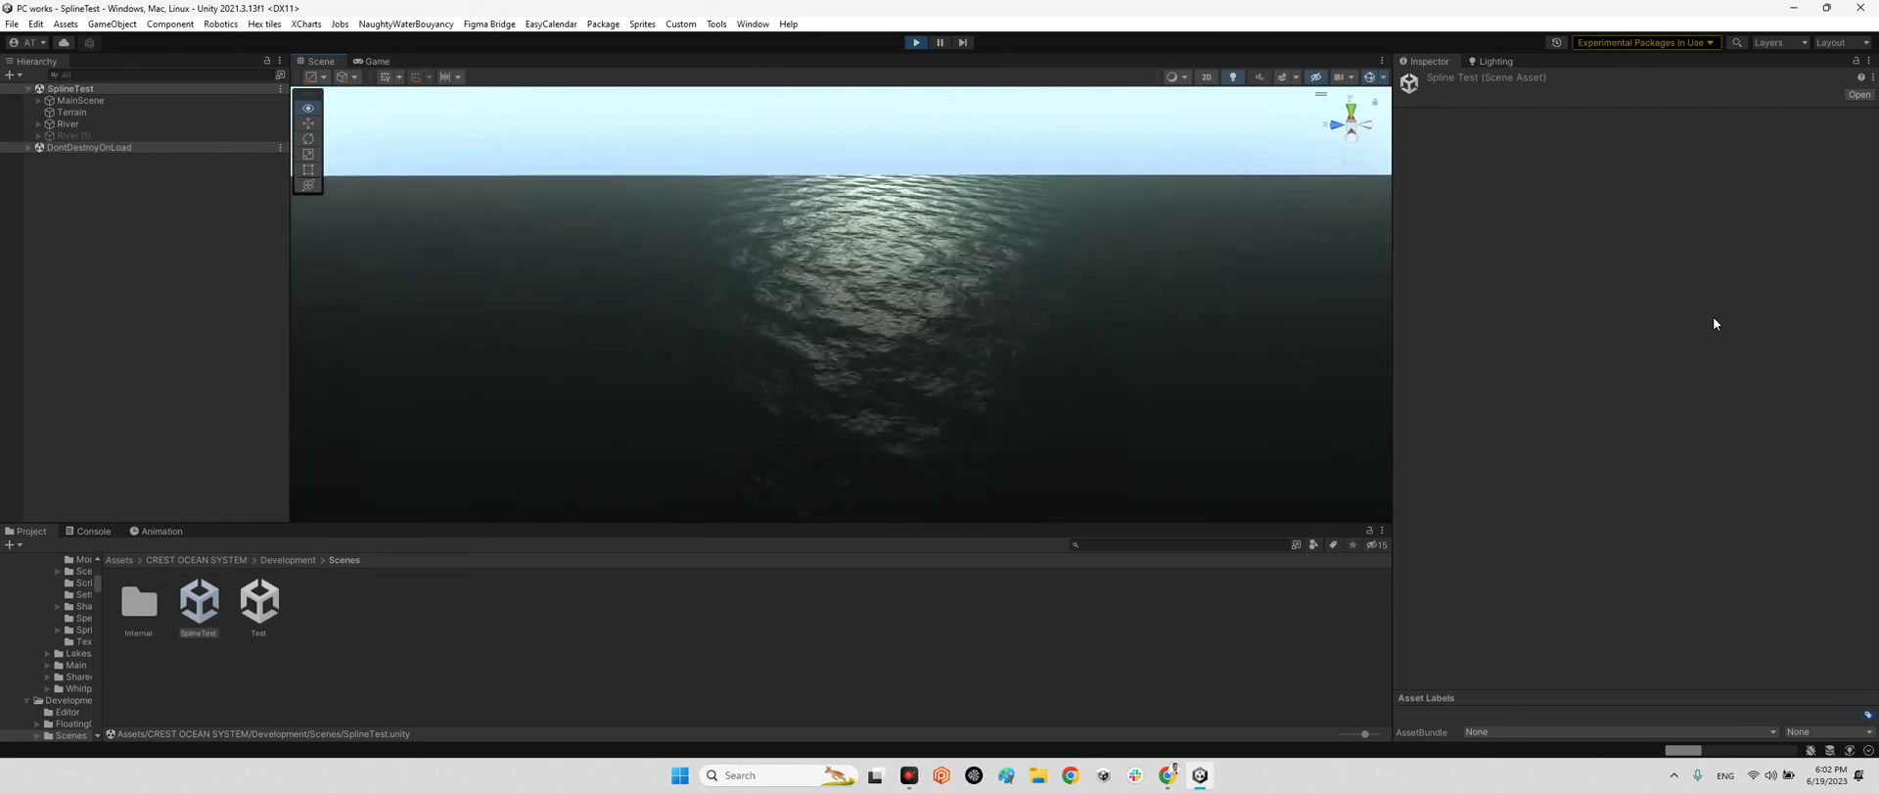
{"action": "mouse_move", "coordinate": [1713, 323]}
{"action": "right_mouse_down"}
{"action": "mouse_move", "coordinate": [750, 297]}
{"action": "mouse_move", "coordinate": [1377, 462]}
{"action": "mouse_move", "coordinate": [1537, 355]}
{"action": "mouse_move", "coordinate": [1669, 431]}
{"action": "mouse_move", "coordinate": [1263, 275]}
{"action": "right_mouse_up"}
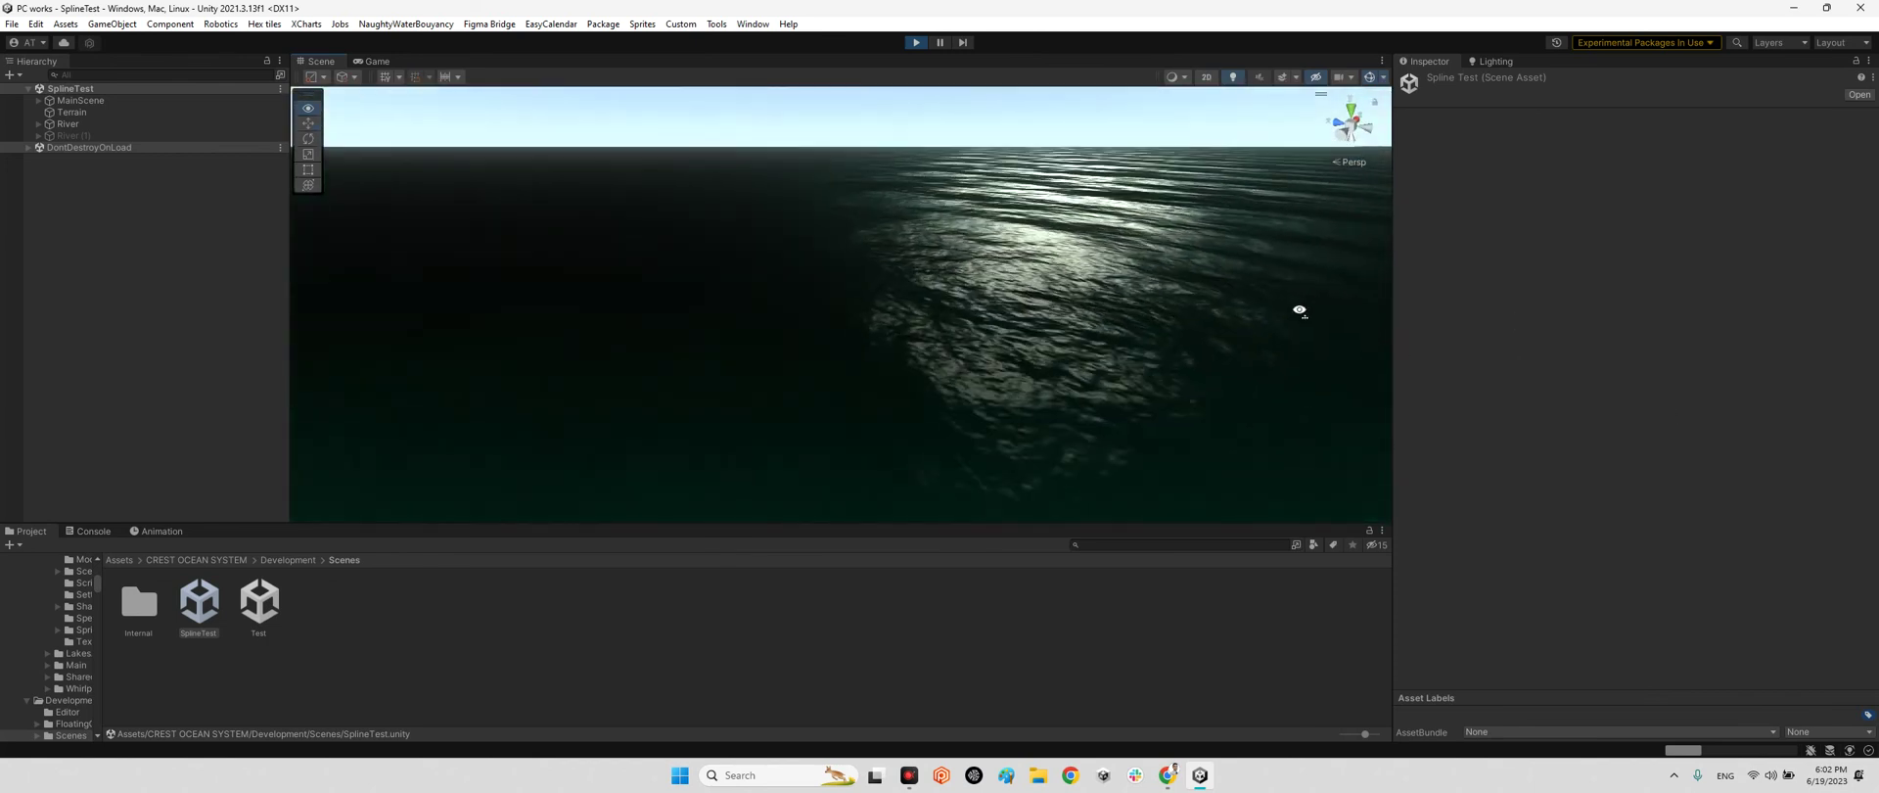
{"action": "right_click_drag", "start_coordinate": [1264, 275], "coordinate": [964, 224]}
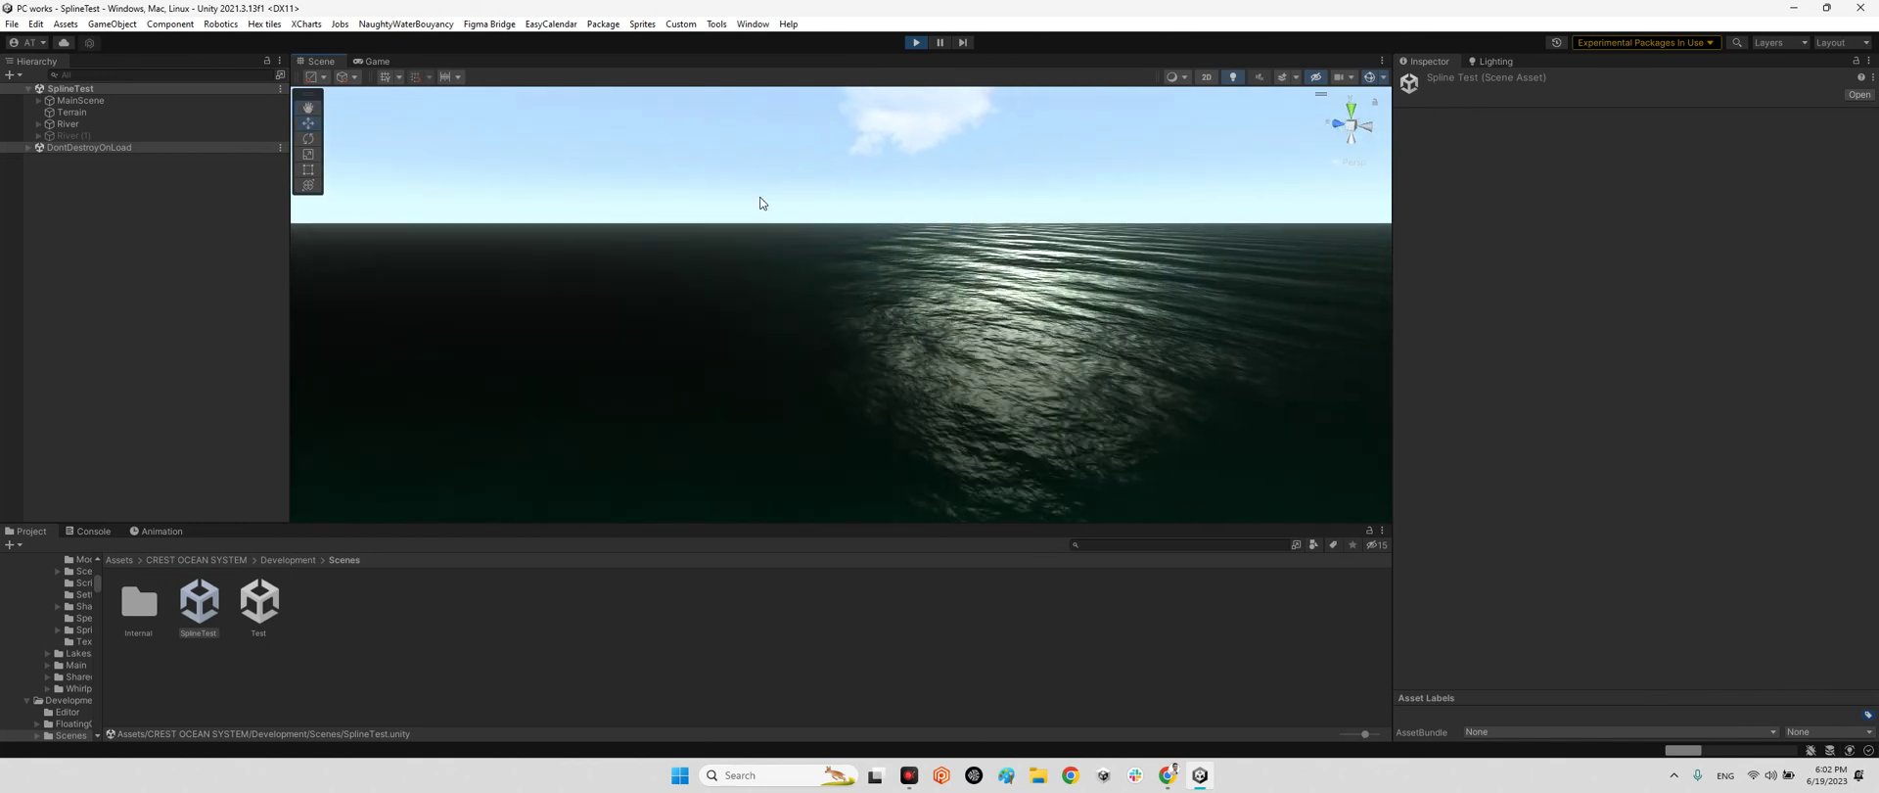
{"action": "left_click", "coordinate": [918, 44]}
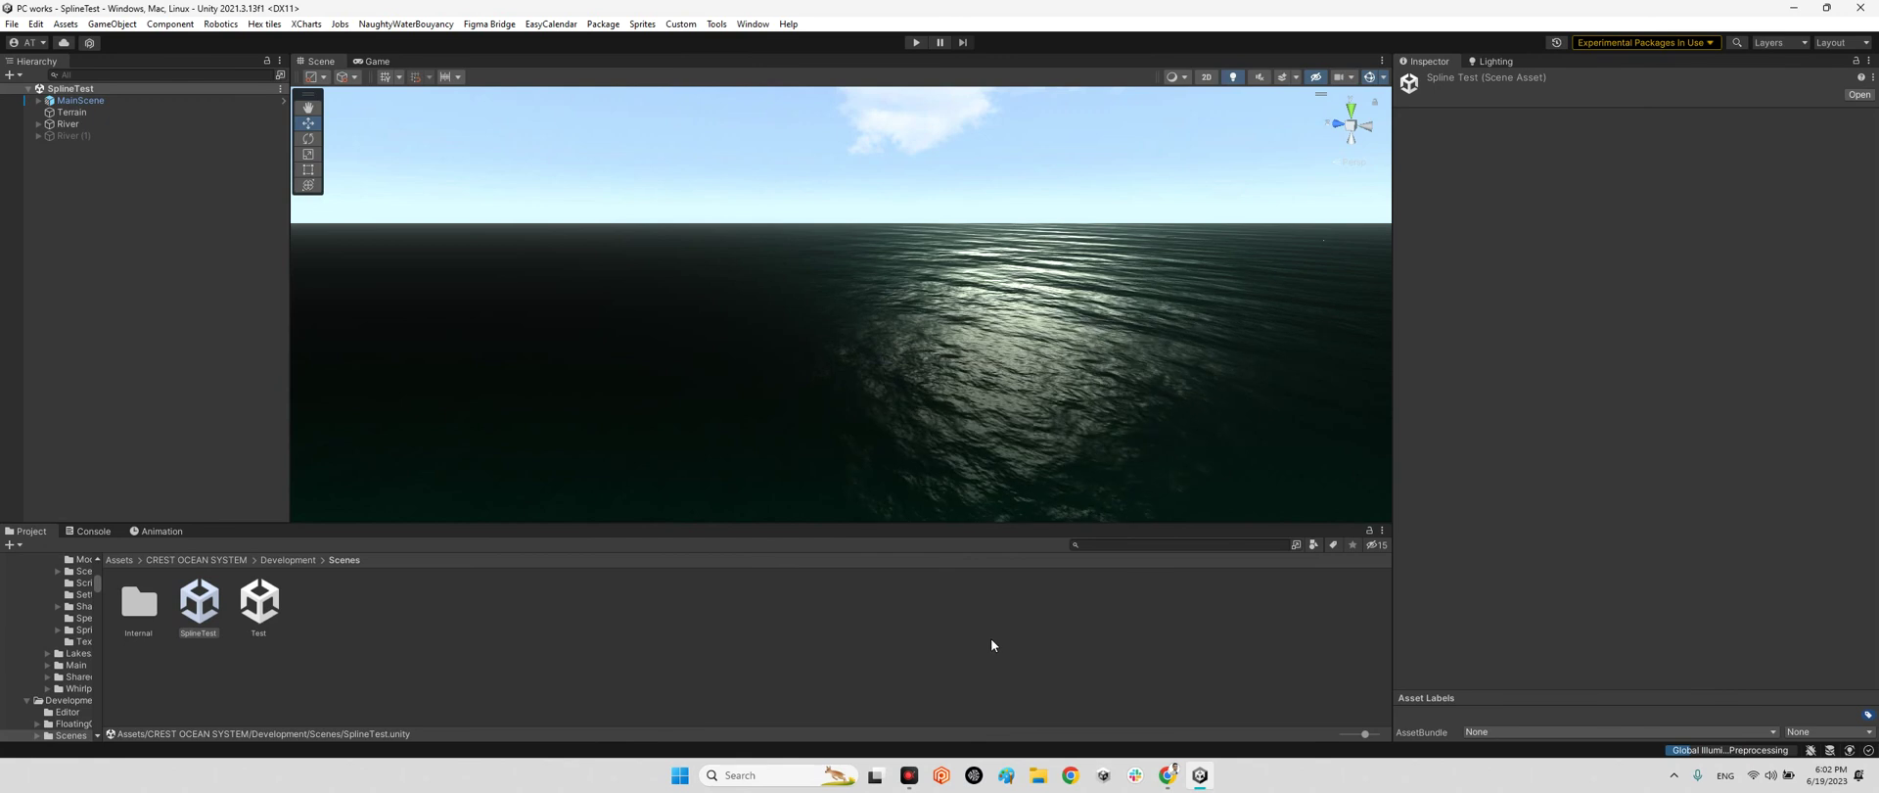